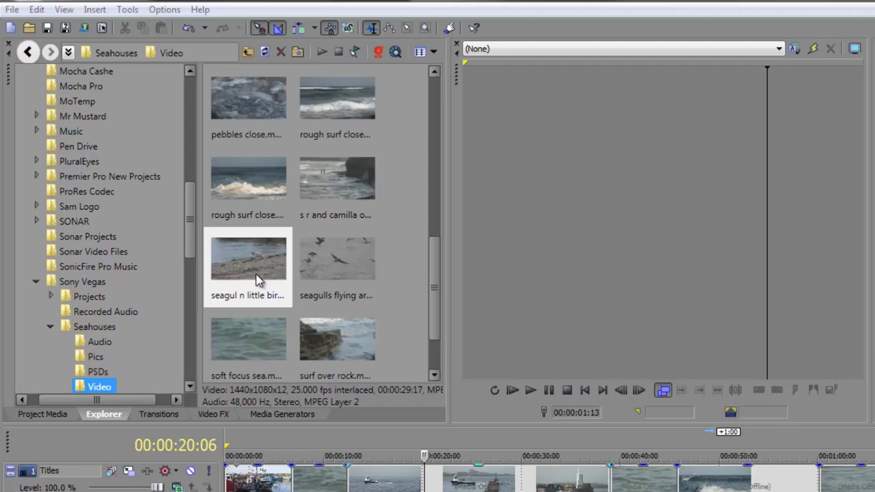
# Step: Preview the seagull clip, then auto-preview the surf, pebbles and seagulls-flying clips in turn
pyautogui.click(322, 52)
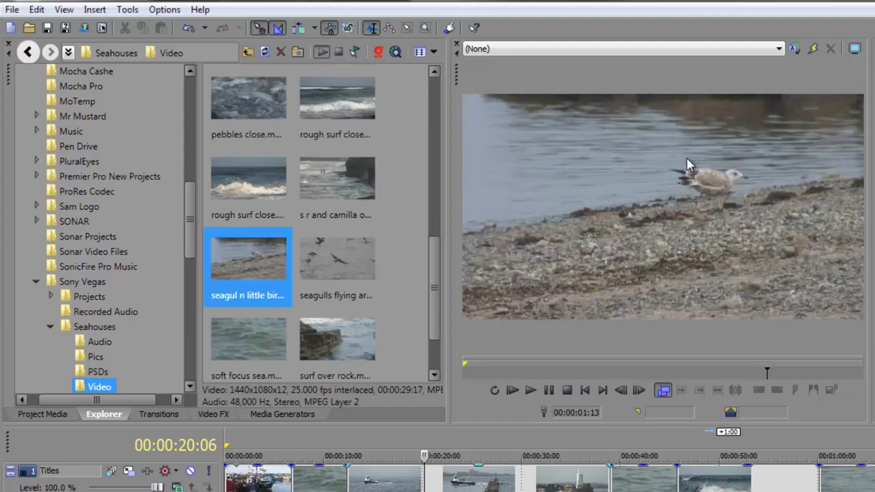
pyautogui.click(338, 52)
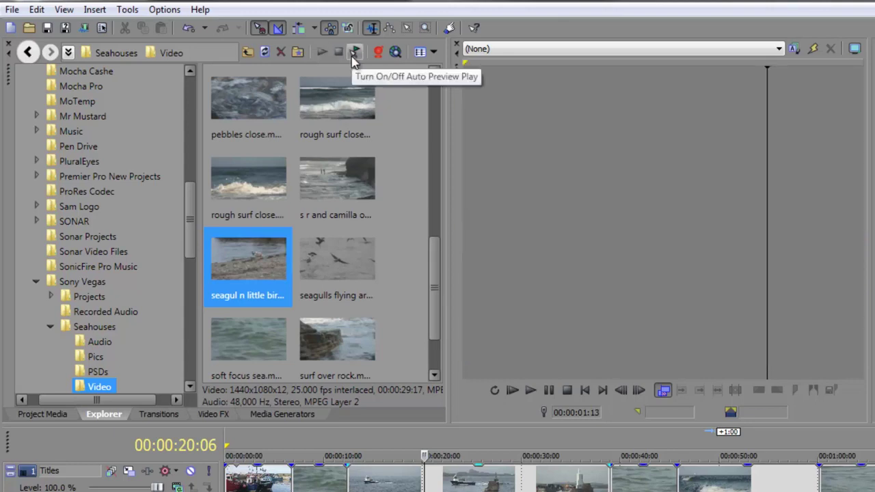
pyautogui.click(354, 55)
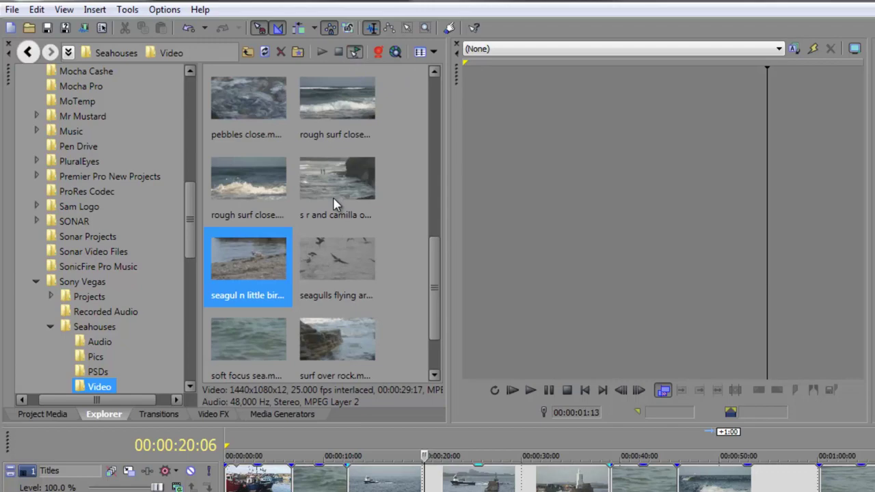
pyautogui.click(330, 177)
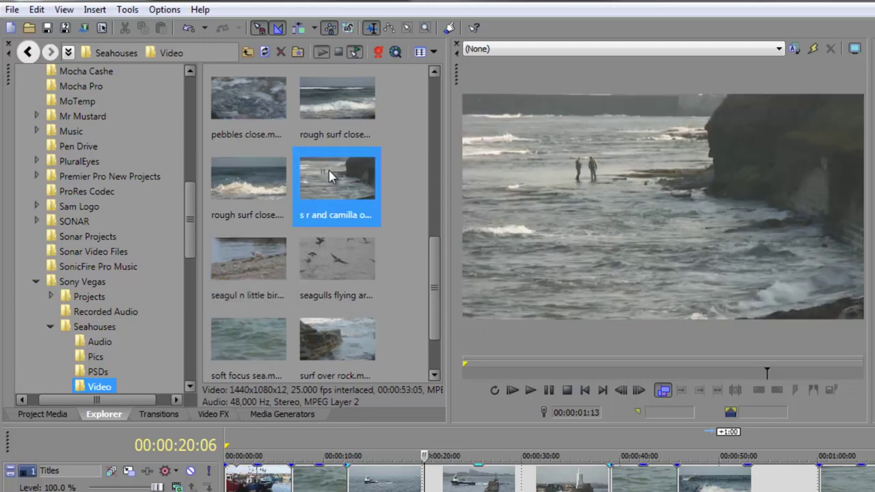
pyautogui.click(246, 181)
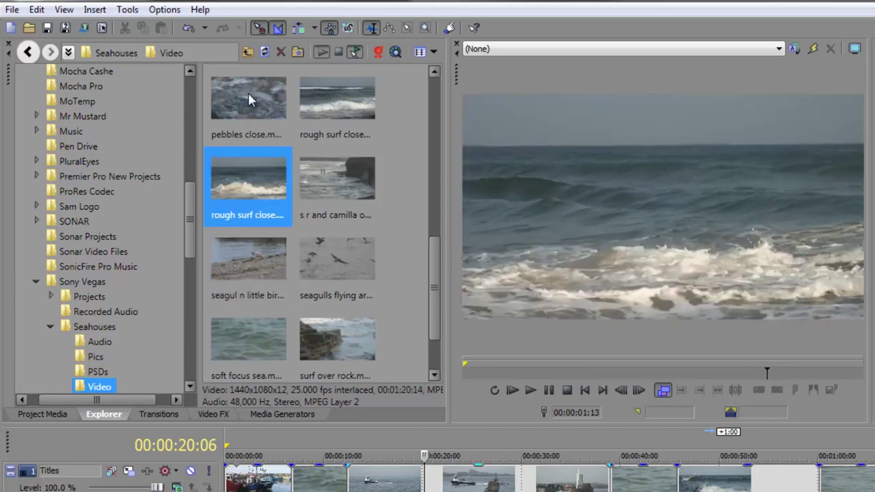
pyautogui.click(249, 98)
pyautogui.click(337, 99)
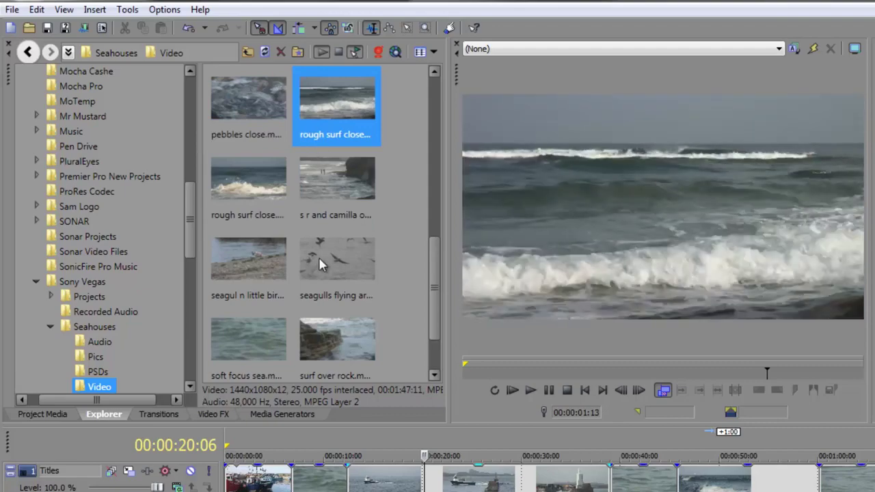
pyautogui.click(322, 268)
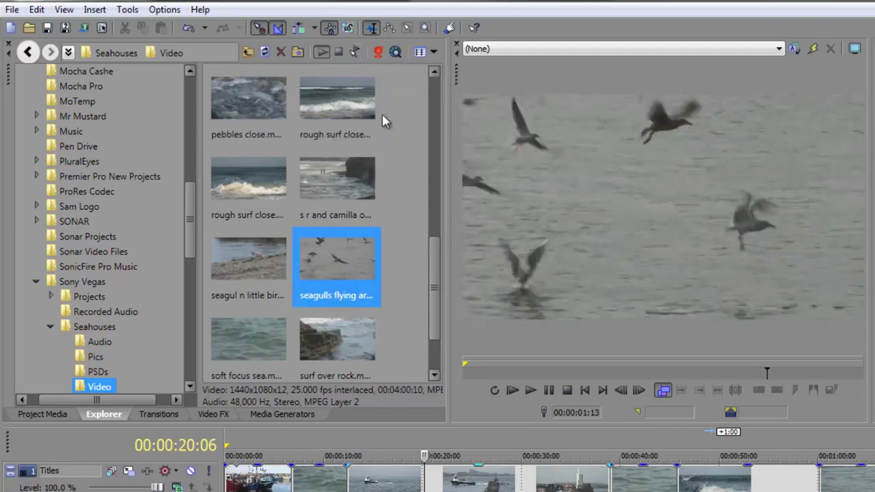
pyautogui.click(356, 54)
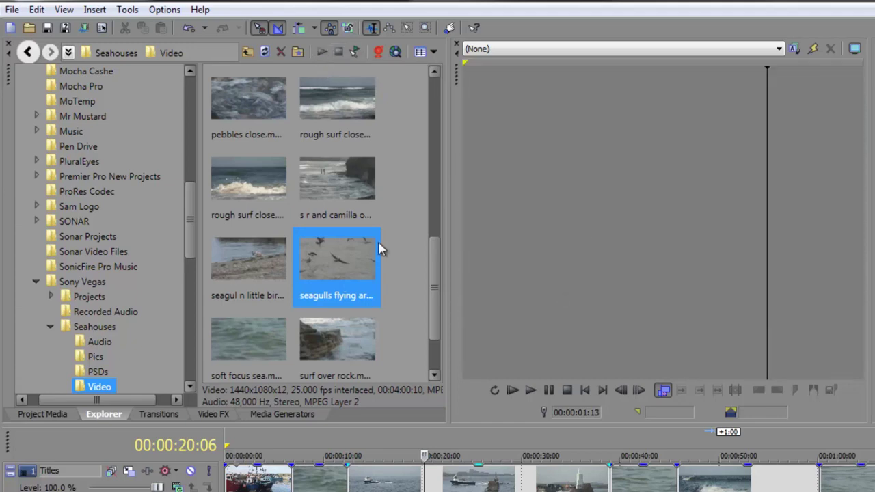
# Step: Show the files as a list, preview CastlePan.mpeg, then return to thumbnail view
pyautogui.click(435, 51)
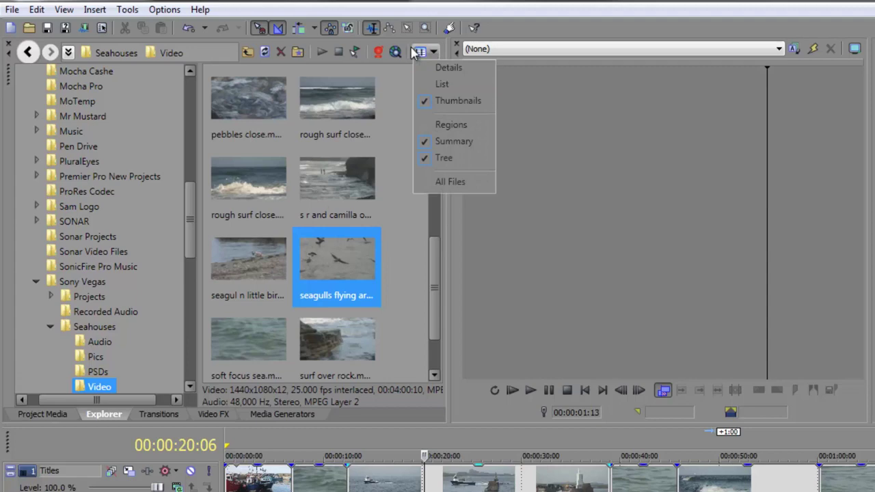
pyautogui.click(443, 84)
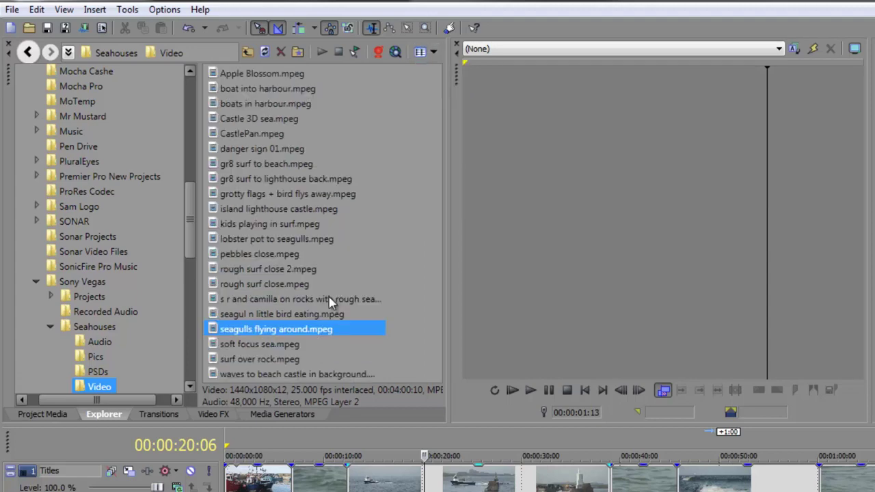
pyautogui.click(277, 136)
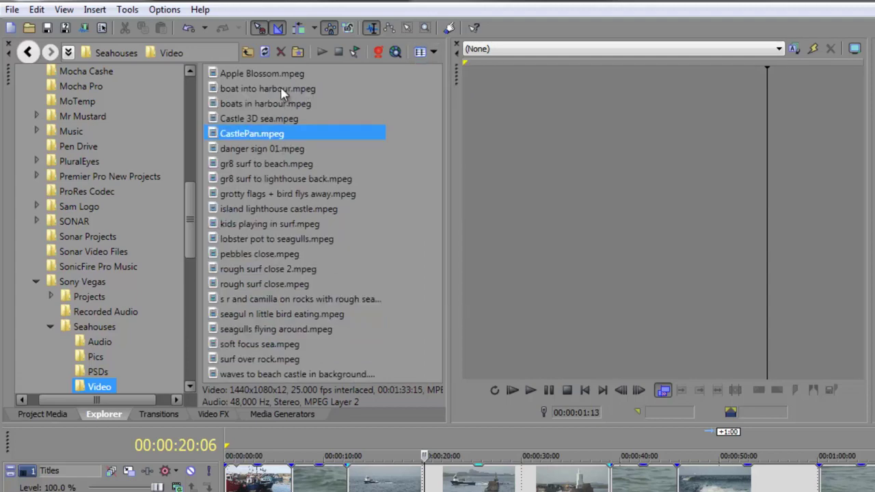
pyautogui.click(321, 52)
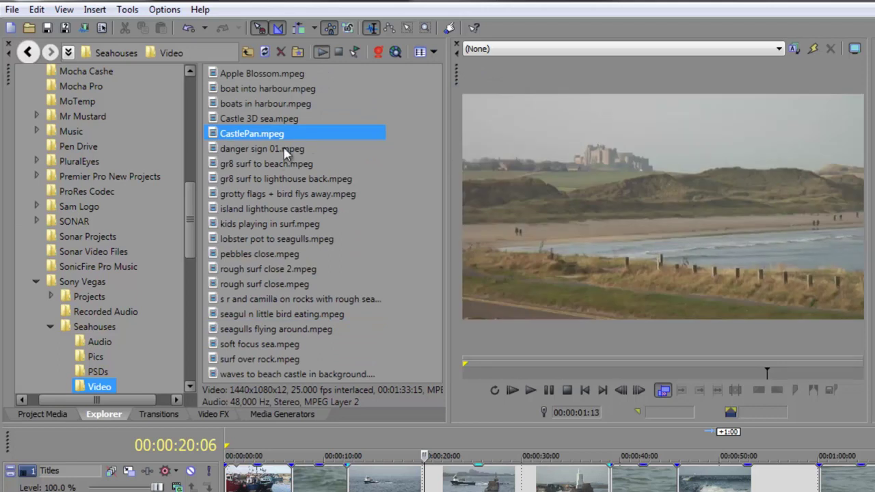
pyautogui.click(344, 54)
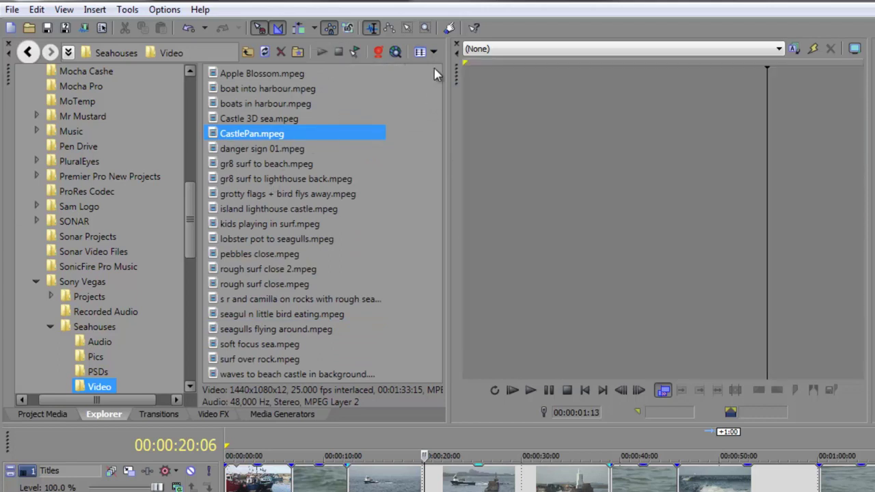
pyautogui.click(421, 52)
pyautogui.click(409, 197)
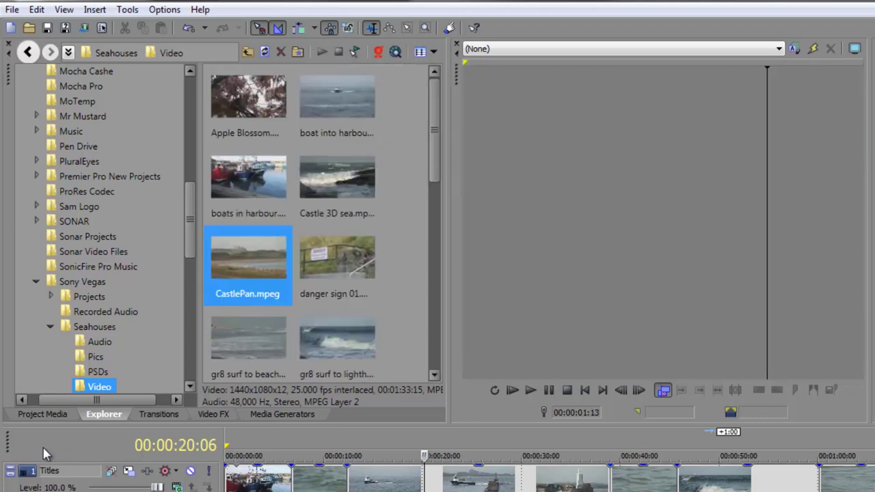
# Step: In Project Media, preview soft focus sea.mpeg and keep the thumbnail view, scrolled to the top
pyautogui.click(44, 415)
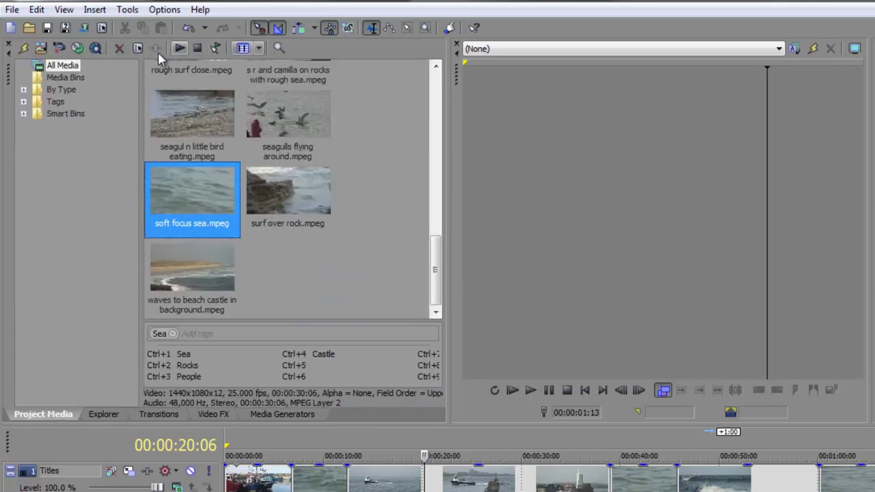
pyautogui.click(179, 48)
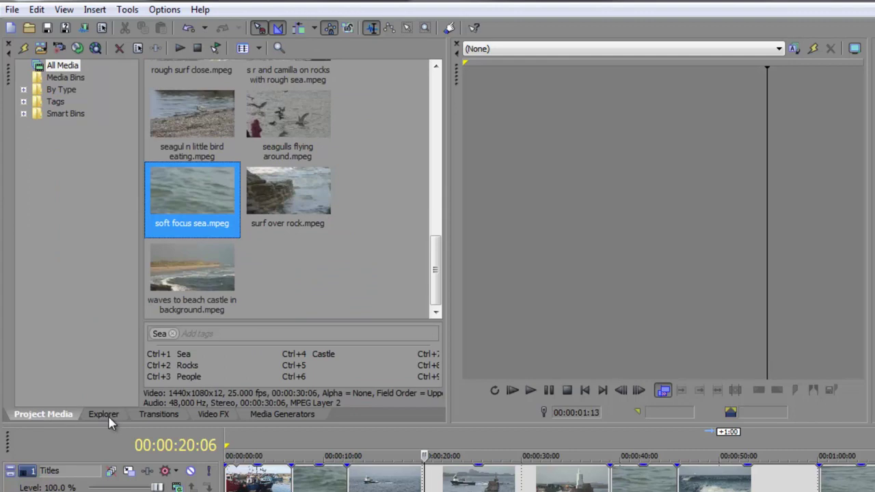
pyautogui.click(180, 48)
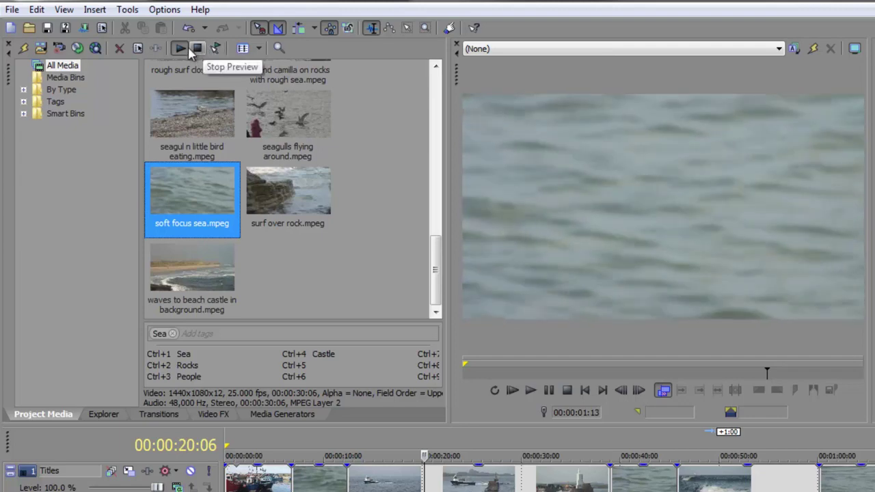
pyautogui.click(199, 52)
pyautogui.click(259, 48)
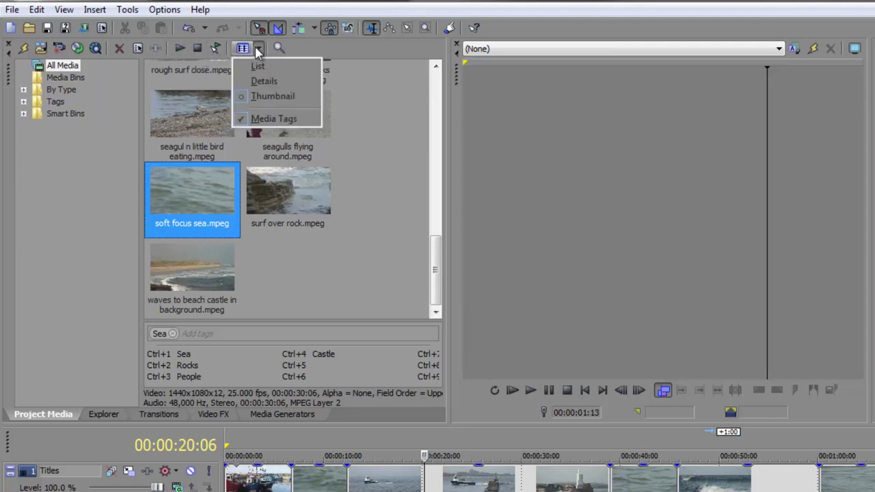
pyautogui.click(260, 48)
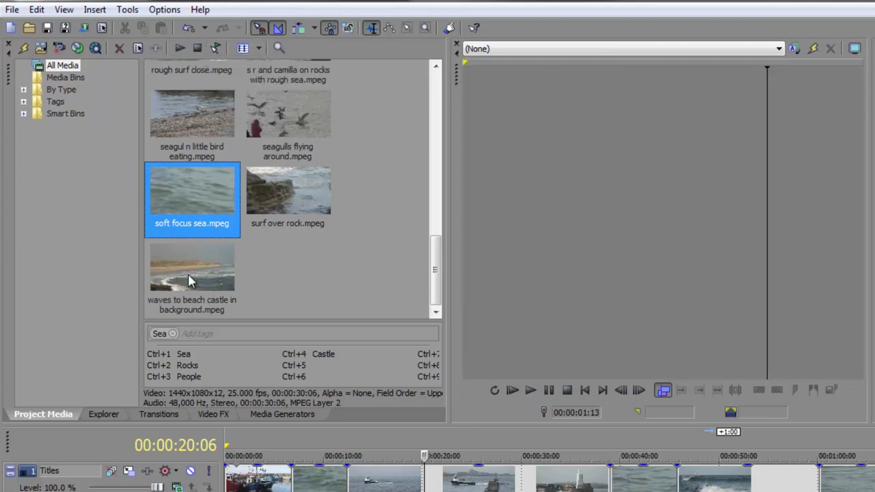
pyautogui.scroll(10, 323, 226)
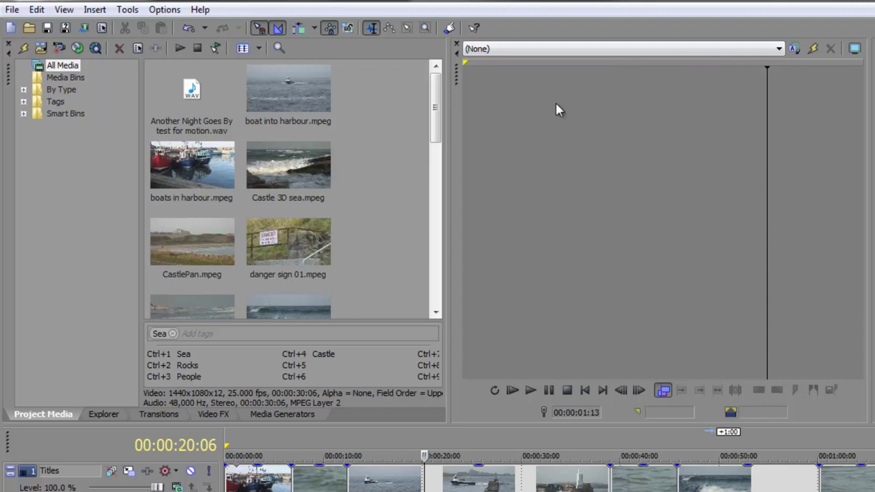
pyautogui.rightClick(204, 160)
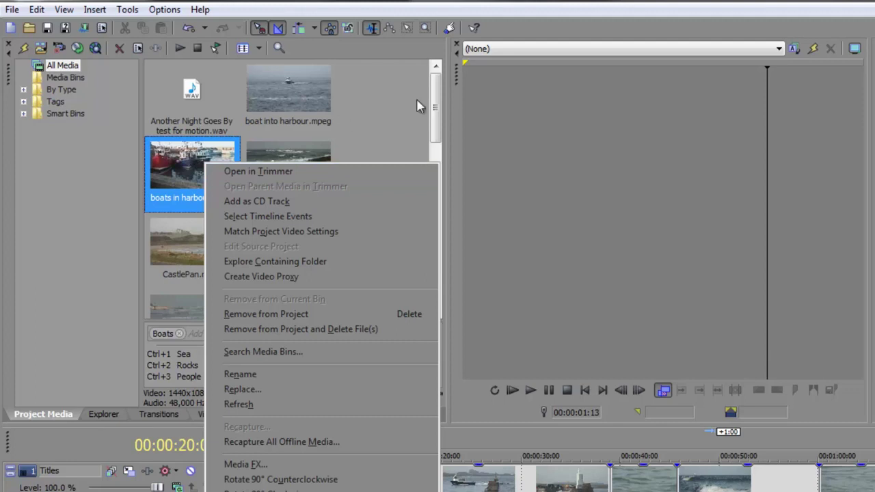
pyautogui.click(378, 127)
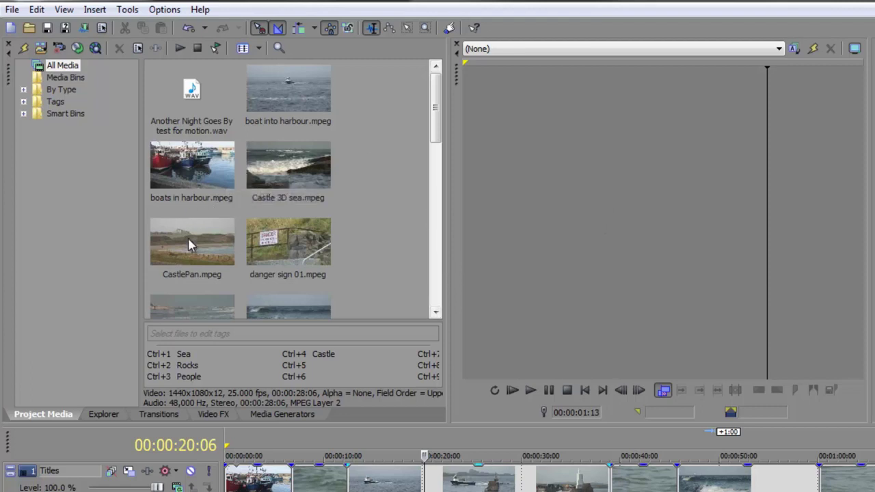
pyautogui.click(200, 110)
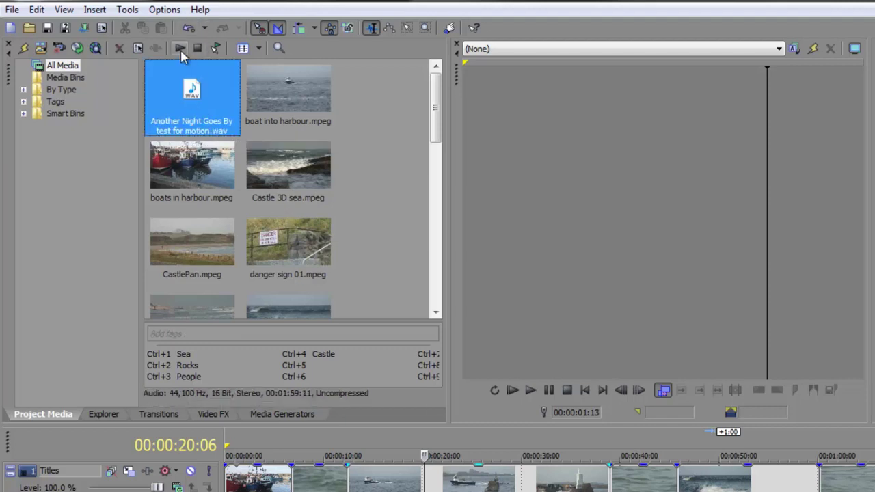
pyautogui.click(180, 48)
pyautogui.click(198, 49)
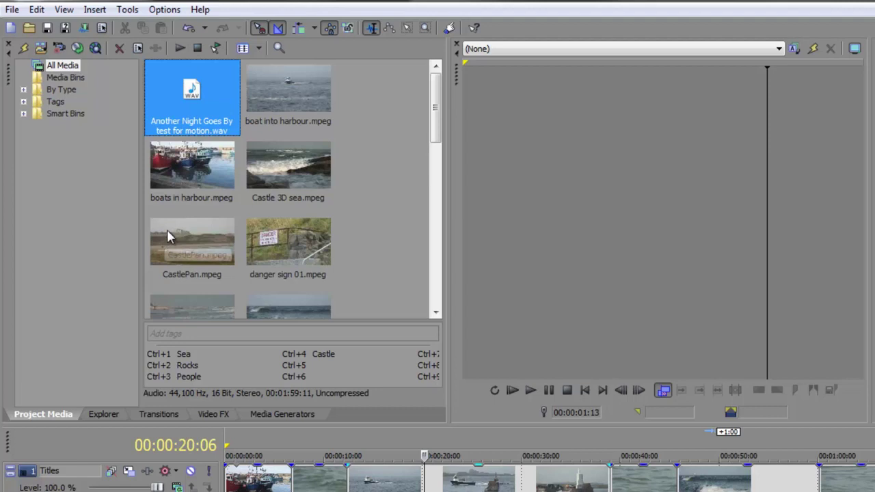
pyautogui.click(193, 170)
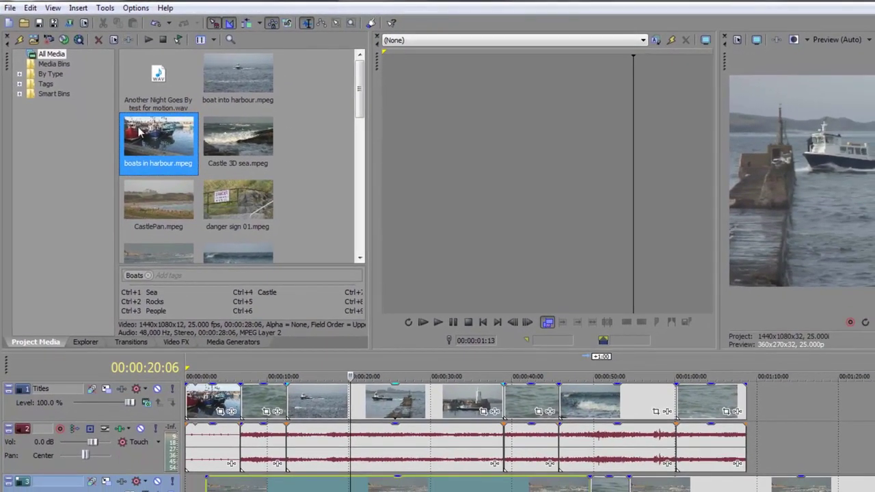
# Step: Open boats in harbour.mpeg properties; keep Upper field first and 1.3333 (HDV 1080) pixel aspect
pyautogui.rightClick(139, 128)
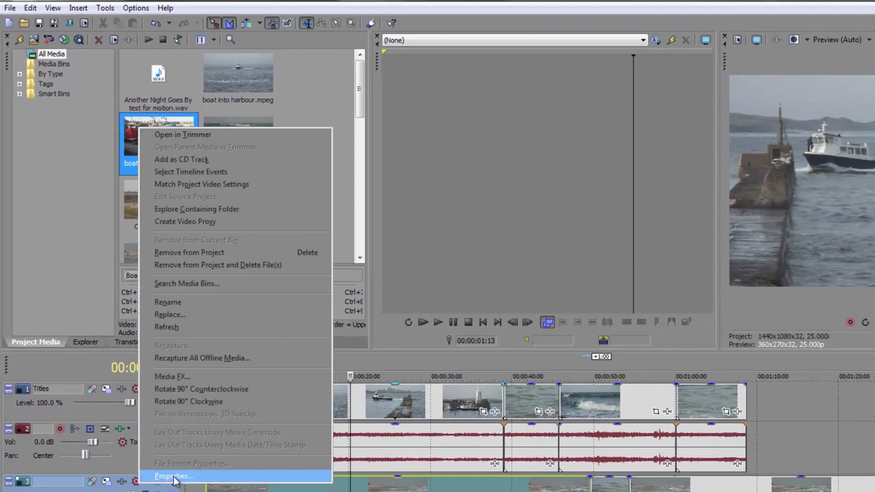
pyautogui.click(114, 42)
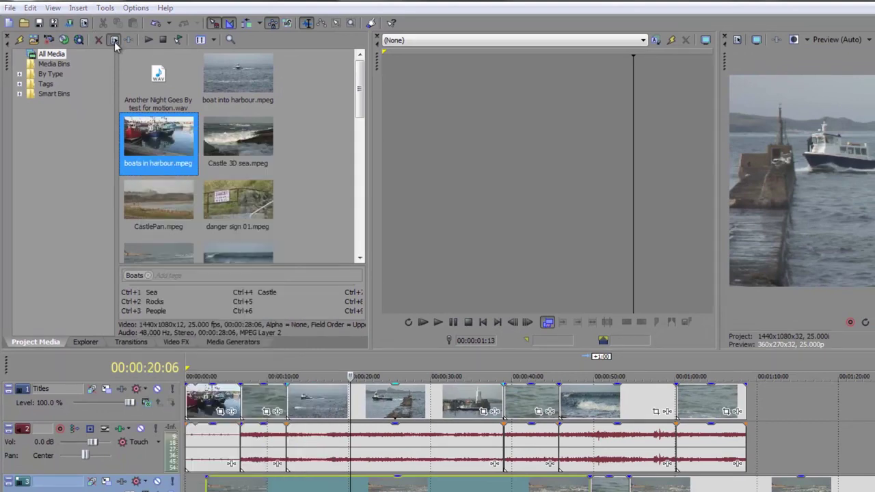
pyautogui.moveTo(596, 99); pyautogui.dragTo(430, 47)
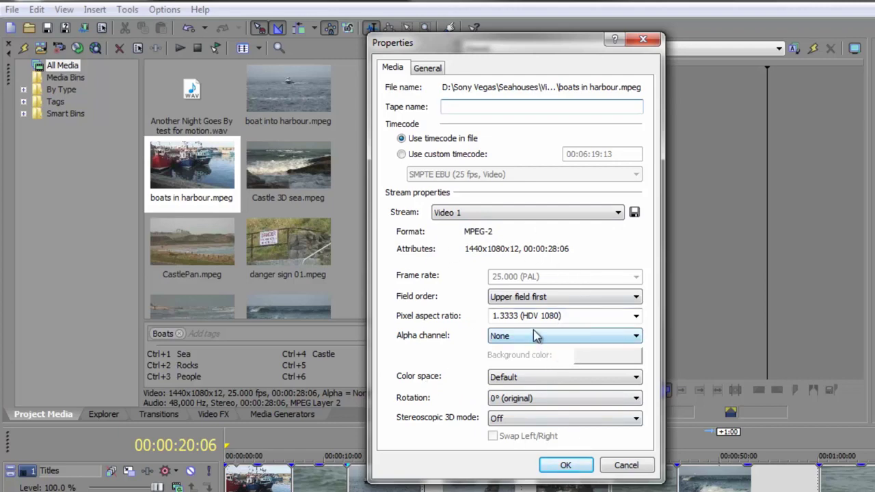
pyautogui.click(633, 298)
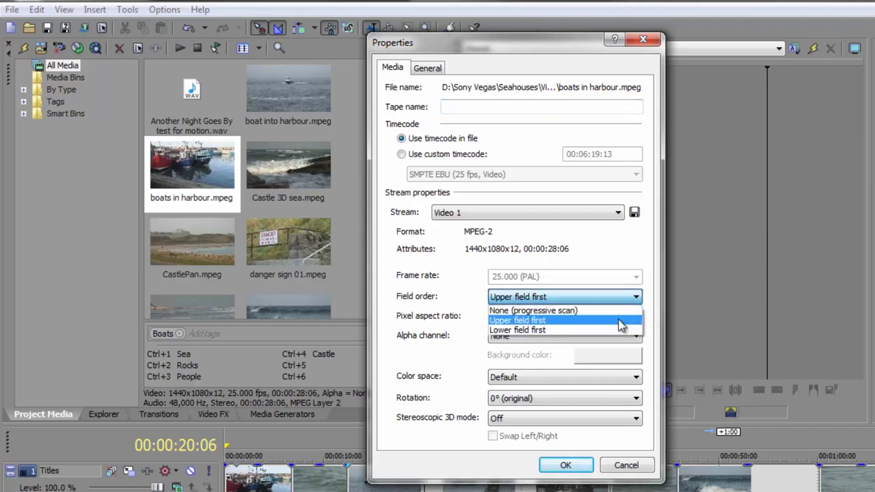
pyautogui.click(459, 318)
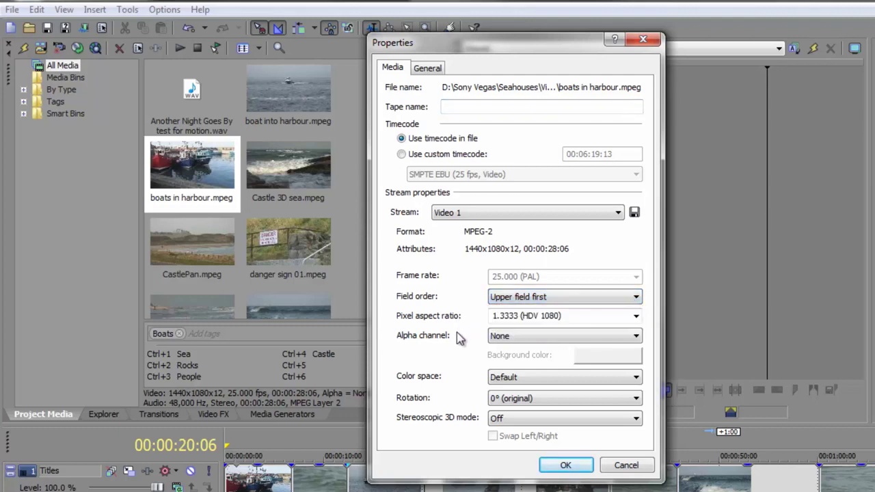
pyautogui.click(636, 315)
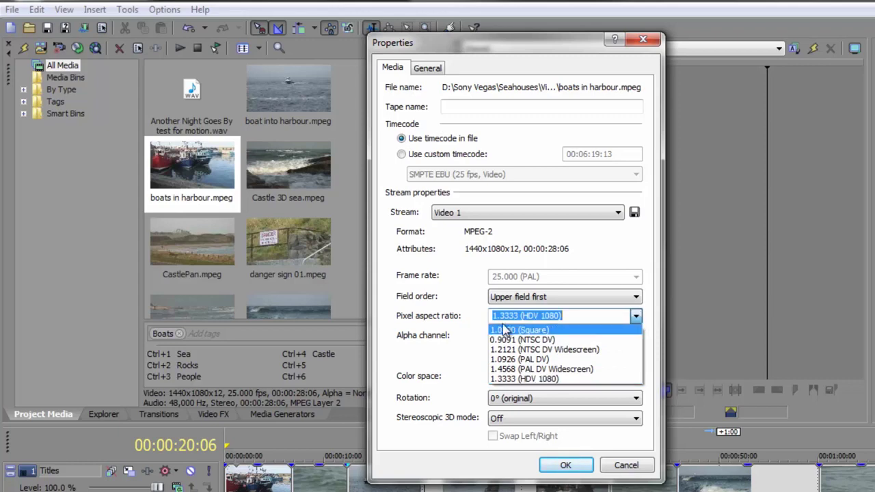
pyautogui.click(464, 301)
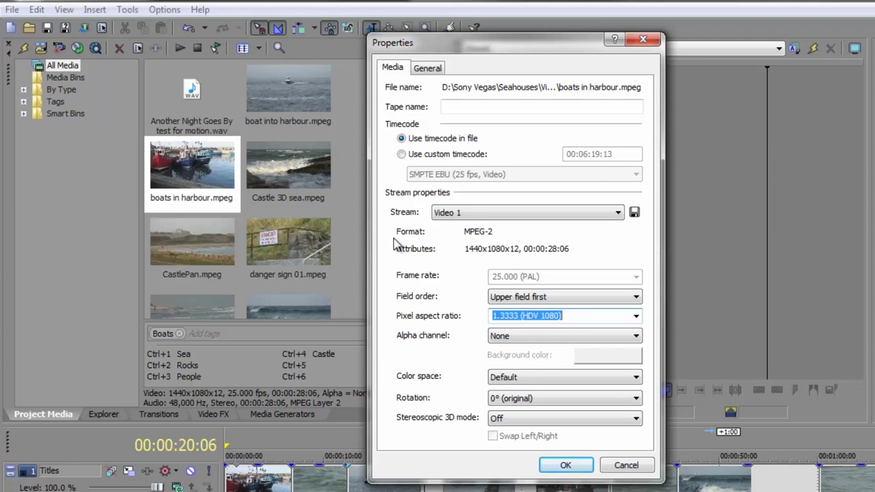
# Step: View the Audio 1 stream details, switch back to Video 1, and close with OK
pyautogui.click(477, 214)
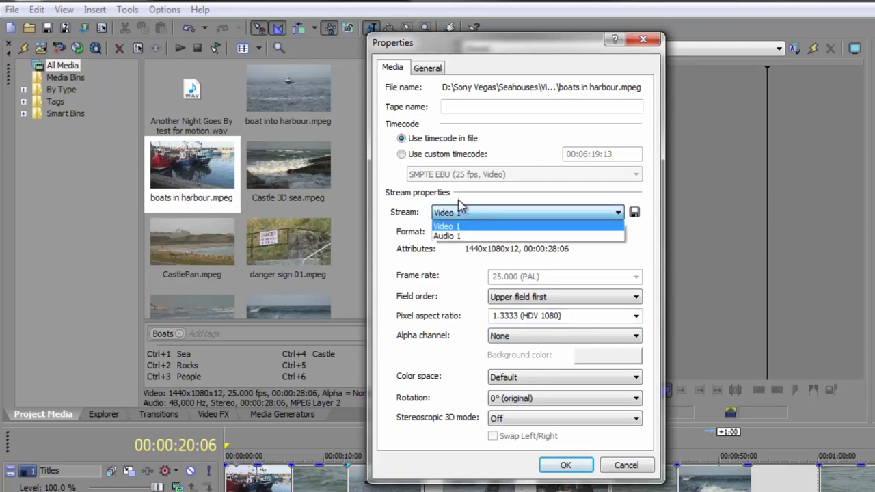
pyautogui.click(451, 237)
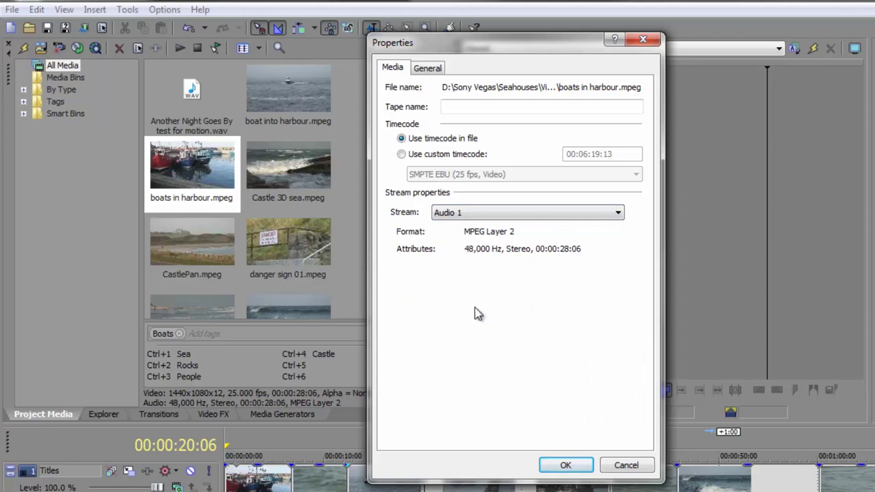
pyautogui.click(463, 216)
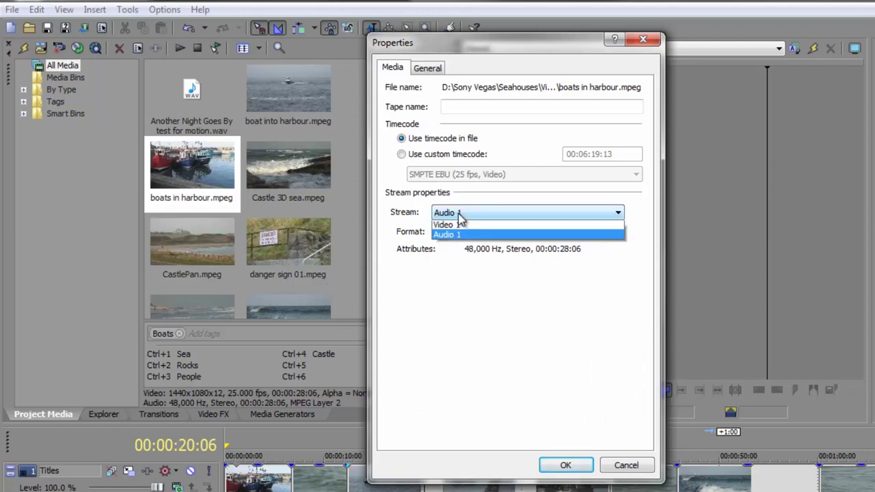
pyautogui.click(456, 228)
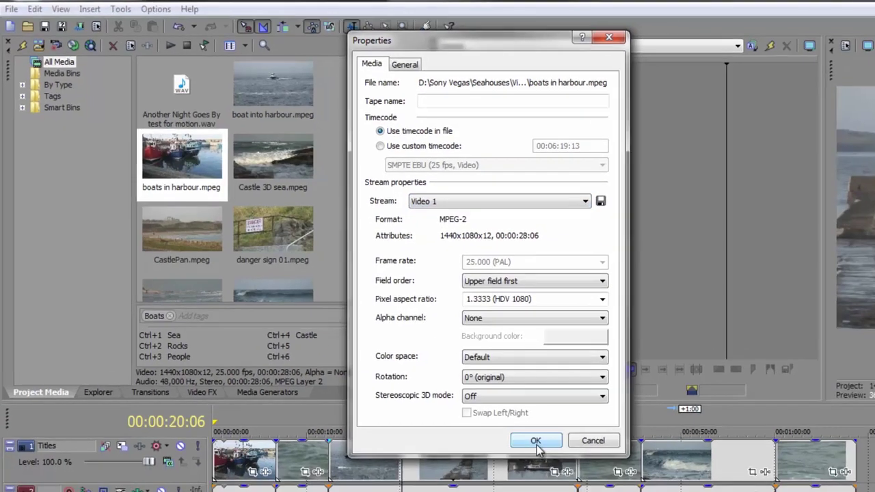
pyautogui.click(565, 465)
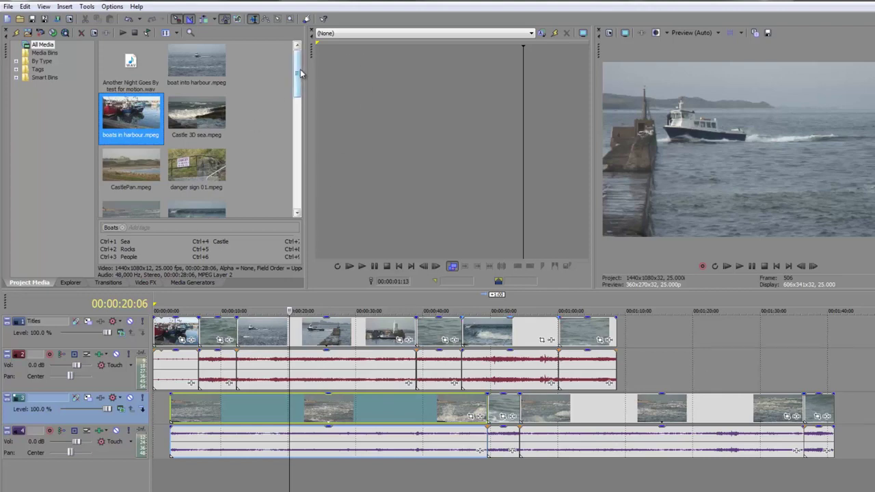
# Step: Scroll Project Media down to soft focus sea.mpeg and select all its timeline events
pyautogui.moveTo(300, 73); pyautogui.dragTo(296, 193)
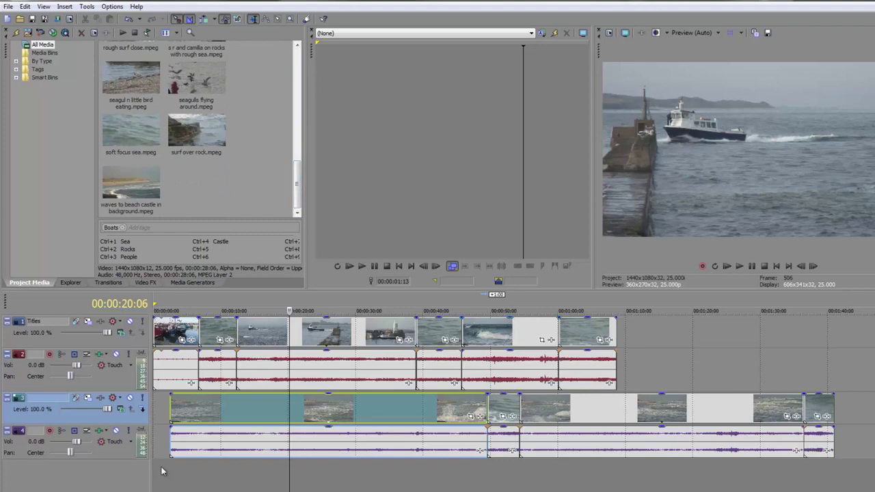
pyautogui.click(125, 133)
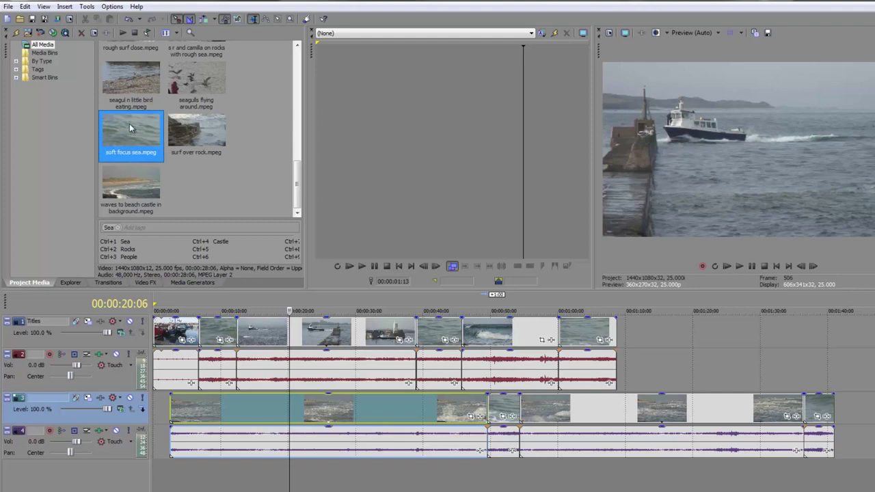
pyautogui.rightClick(131, 128)
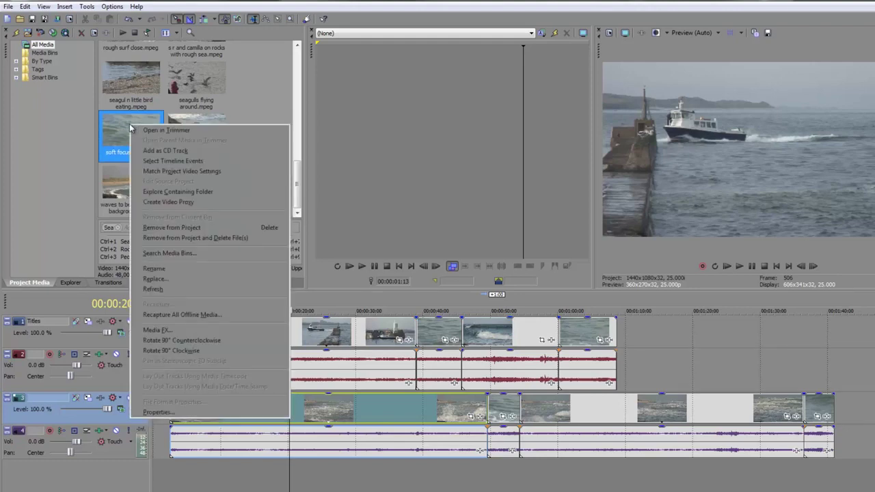
pyautogui.click(147, 164)
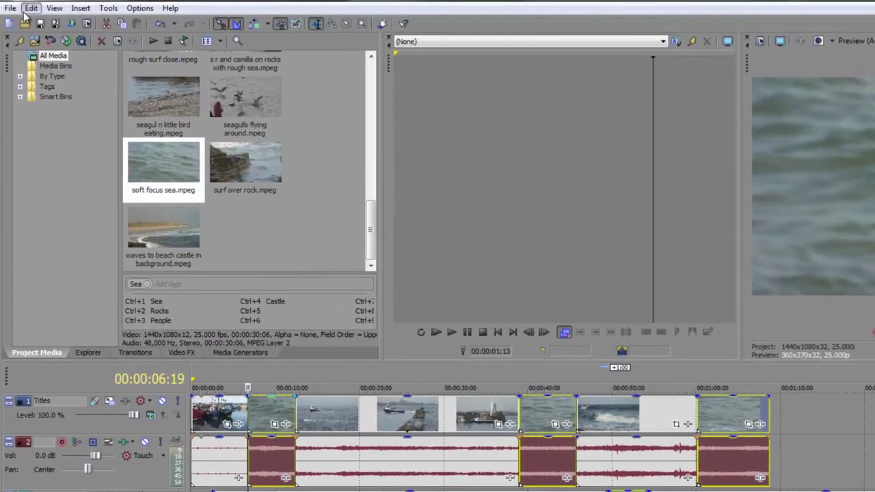
pyautogui.click(24, 7)
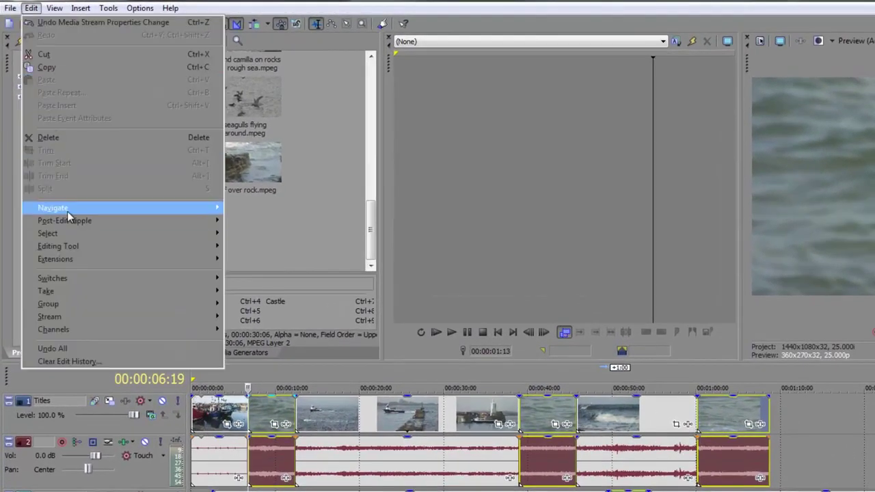
pyautogui.moveTo(69, 213)
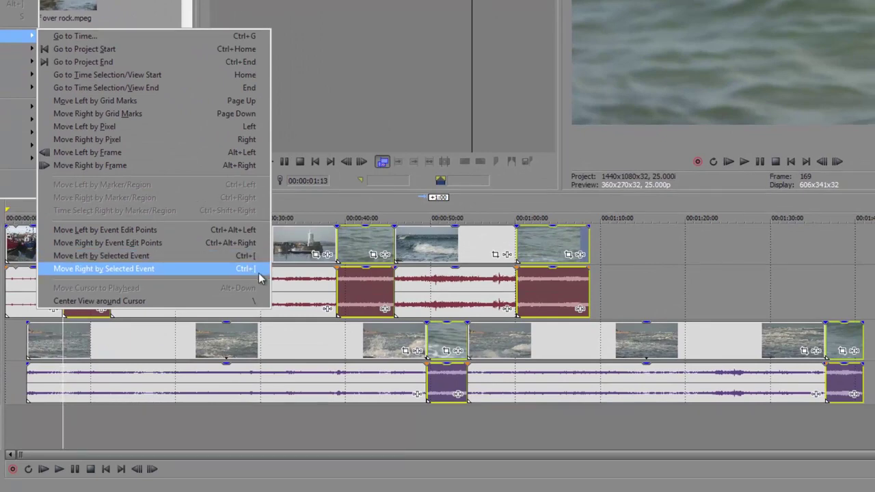
pyautogui.click(402, 105)
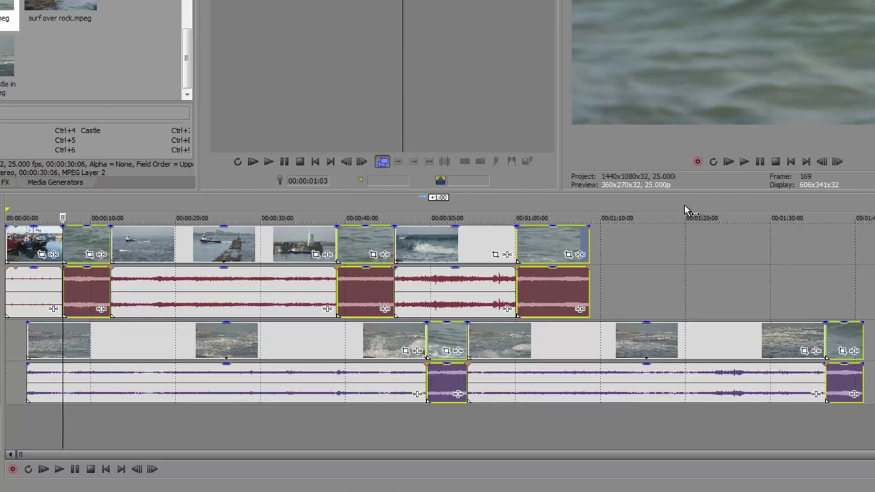
pyautogui.hotkey('ctrl', 'Right')
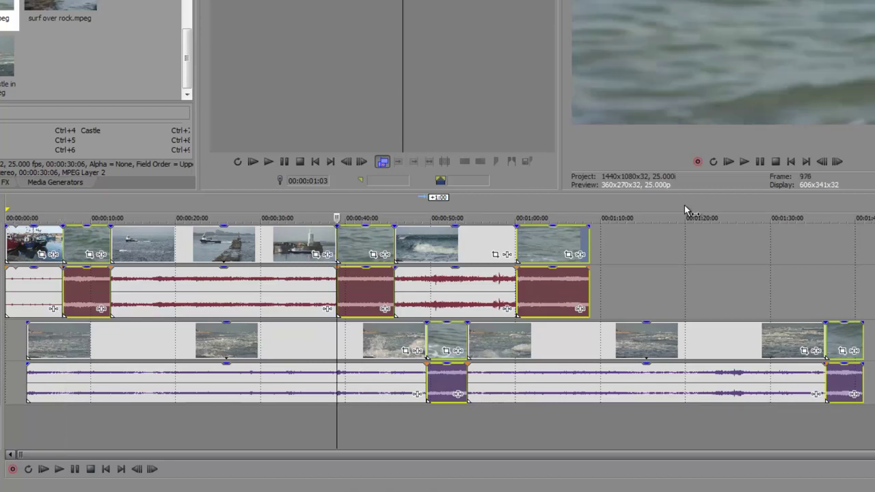
pyautogui.hotkey('ctrl', 'Right')
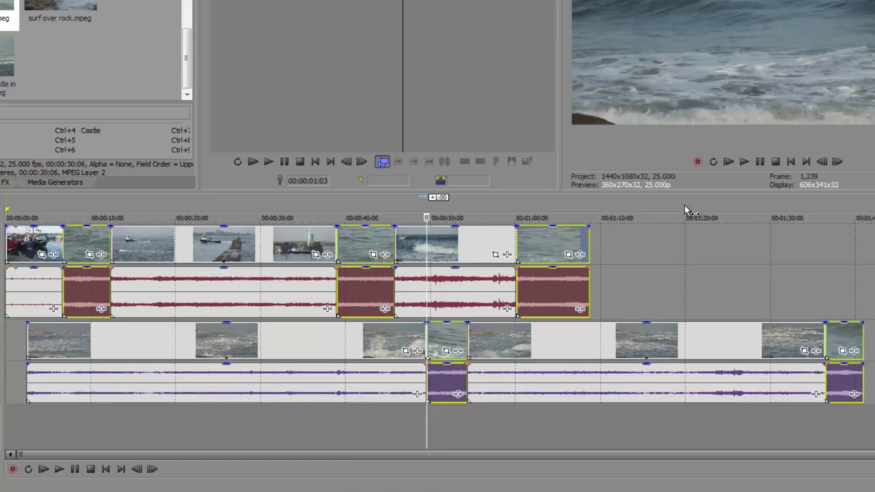
pyautogui.hotkey('ctrl', 'Right')
pyautogui.hotkey('ctrl', 'Right')
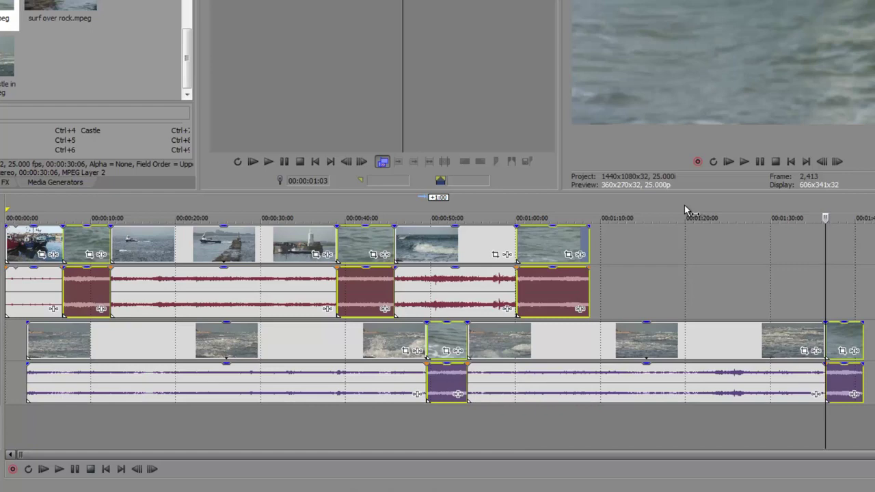
pyautogui.hotkey('ctrl', 'Left')
pyautogui.hotkey('ctrl', 'Left')
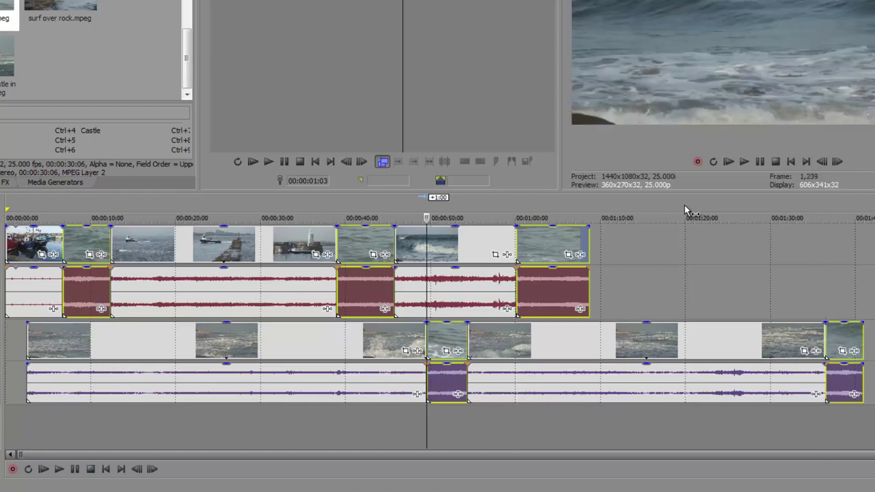
pyautogui.hotkey('ctrl', 'Left')
pyautogui.hotkey('ctrl', 'Left')
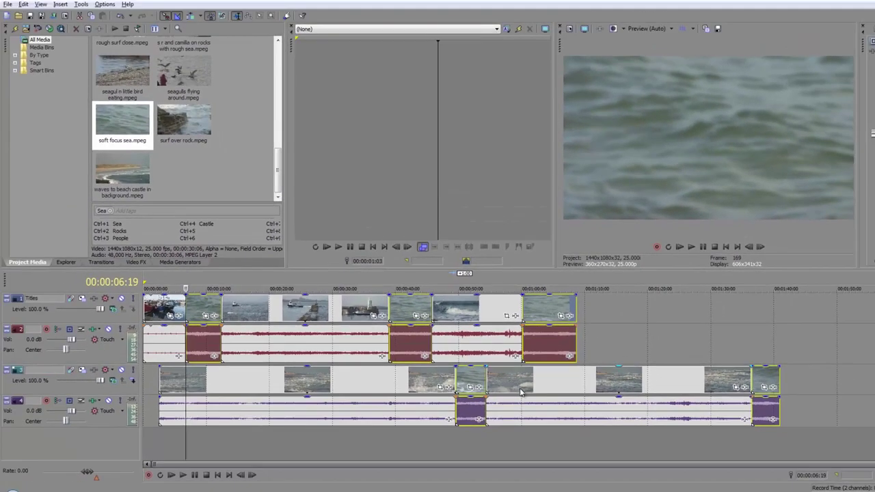
# Step: Select the timeline events of surf over rock.mpeg, then those of boat into harbour.mpeg
pyautogui.click(175, 121)
pyautogui.rightClick(175, 121)
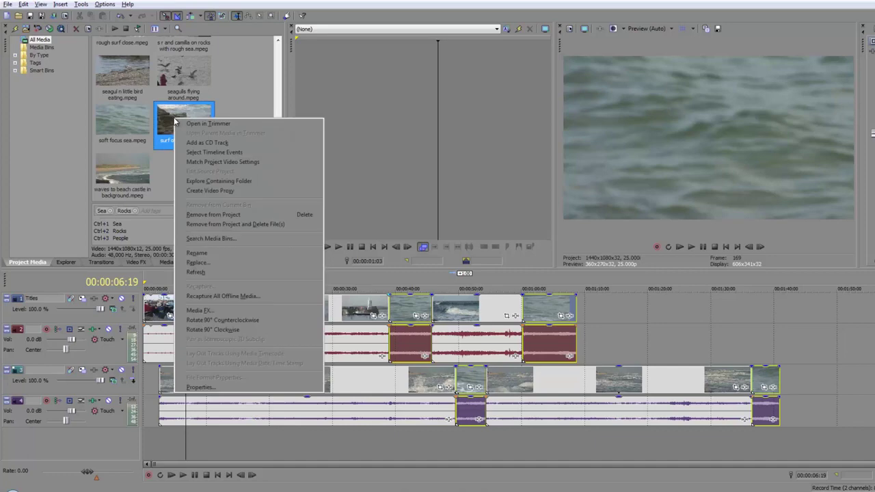
pyautogui.click(202, 154)
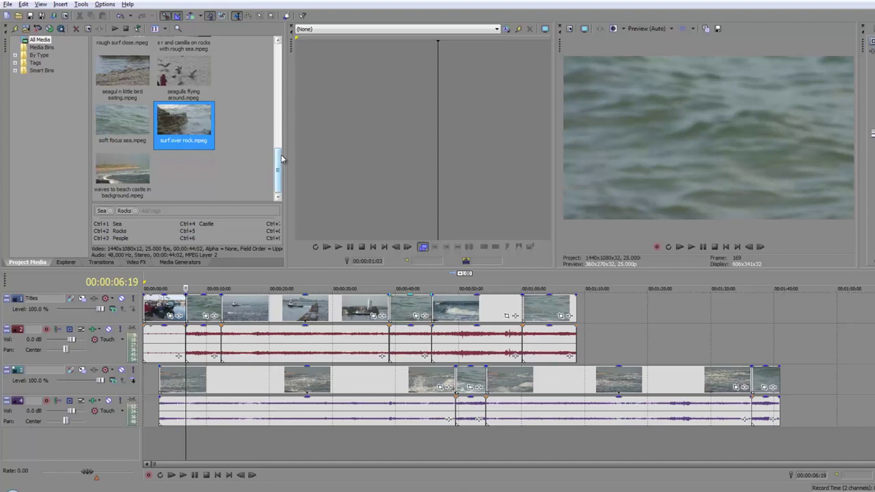
pyautogui.moveTo(281, 155); pyautogui.dragTo(279, 56)
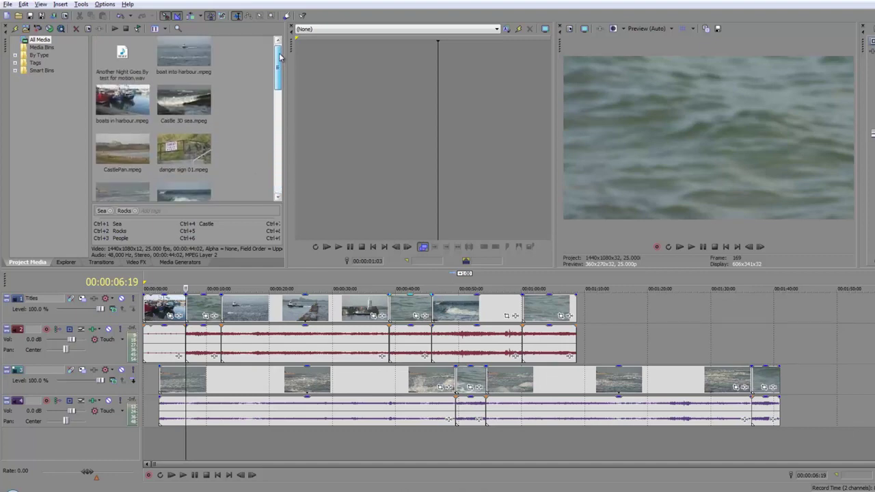
pyautogui.rightClick(179, 67)
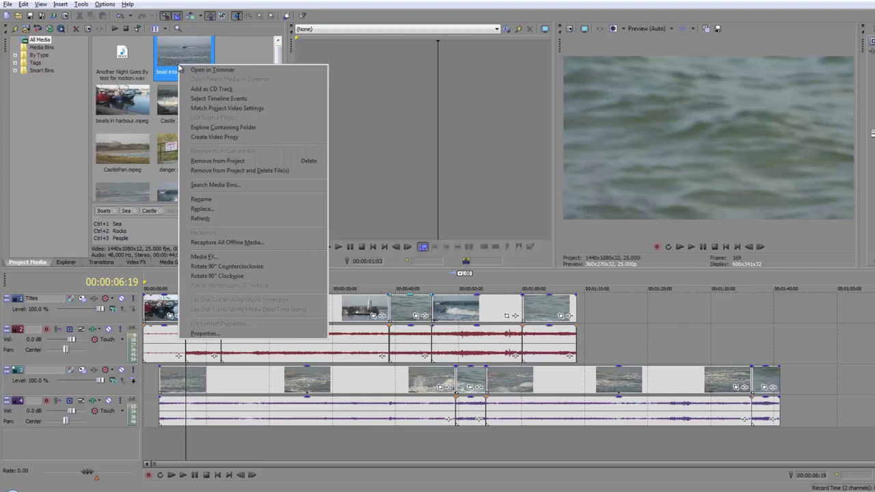
pyautogui.click(193, 99)
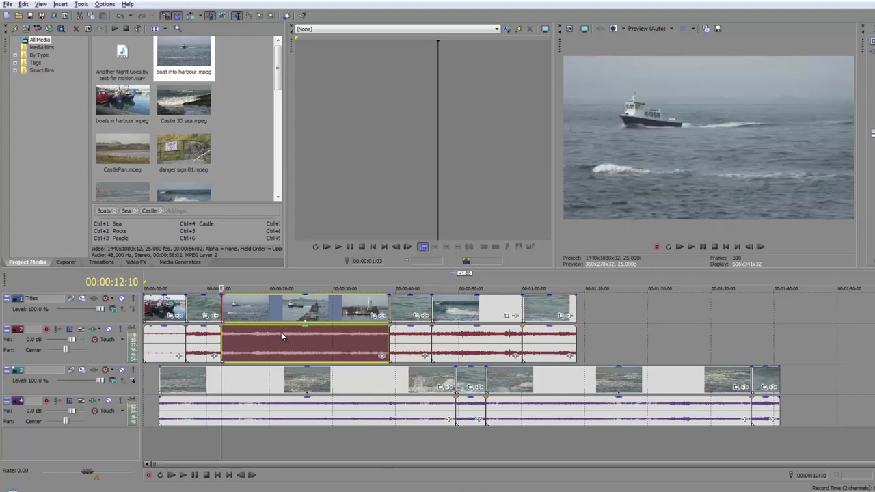
# Step: Jump between event starts and ends and step through events, ending on the long lower-track sea clip
pyautogui.press('End')
pyautogui.press('Home')
pyautogui.press('End')
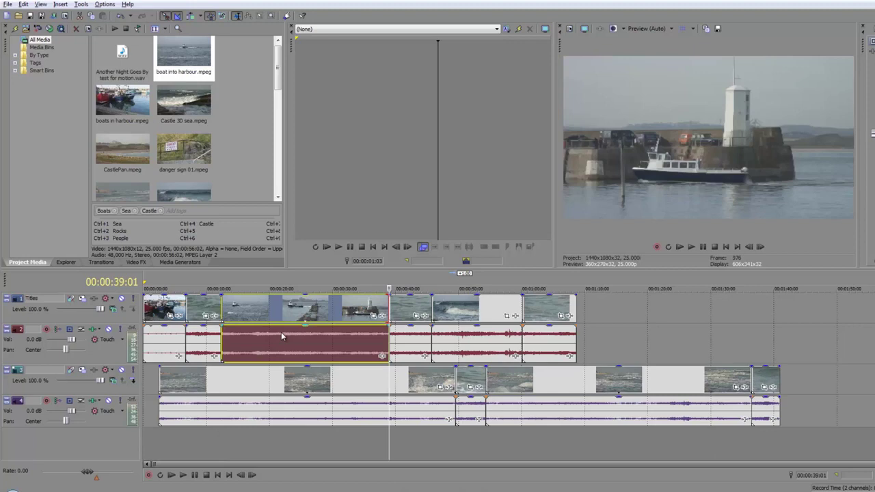
pyautogui.press('KP_3')
pyautogui.press('End')
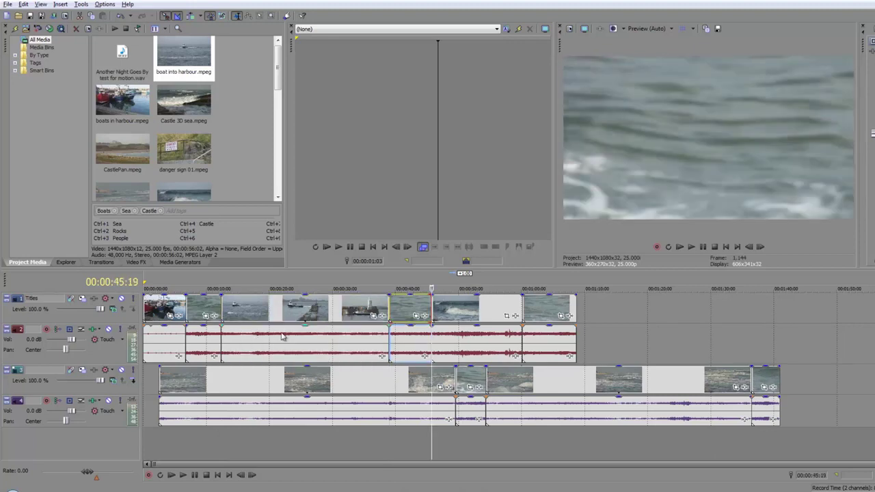
pyautogui.press('KP_3')
pyautogui.press('KP_3')
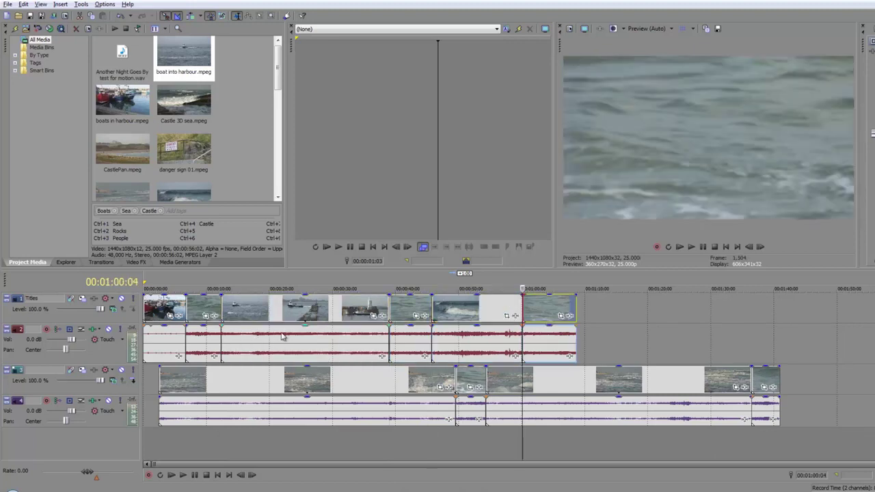
pyautogui.press('KP_1')
pyautogui.press('KP_1')
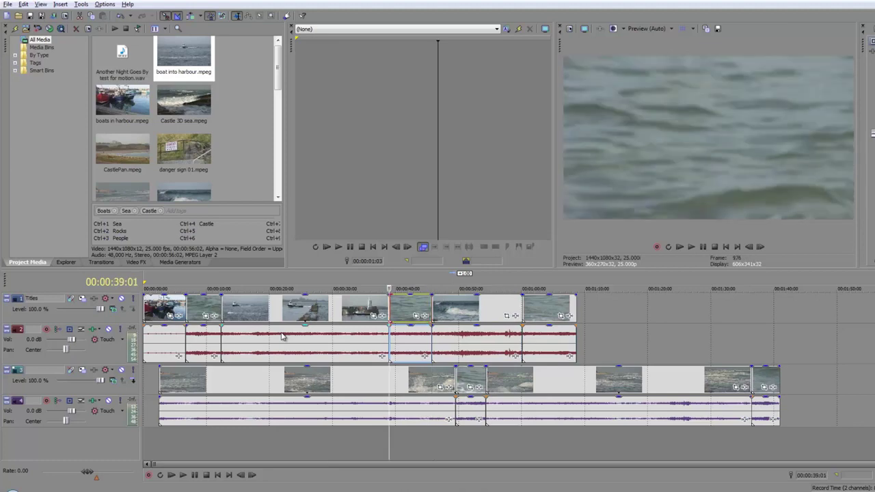
pyautogui.press('KP_1')
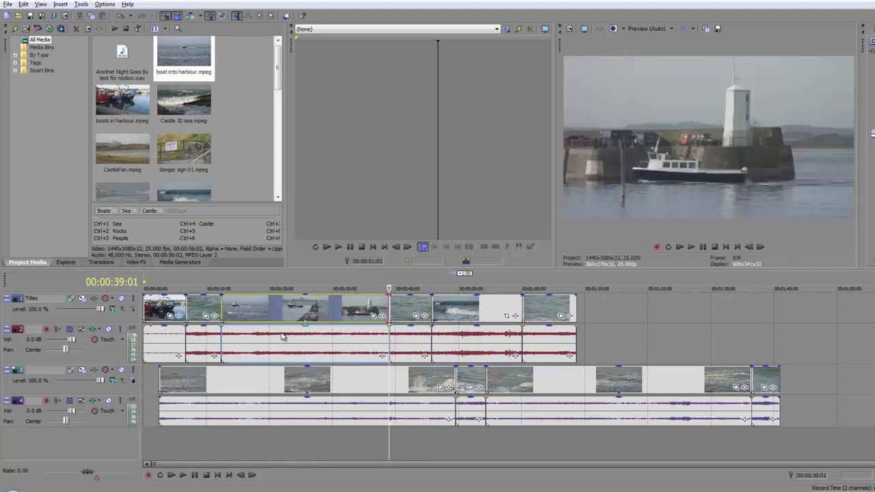
pyautogui.click(315, 386)
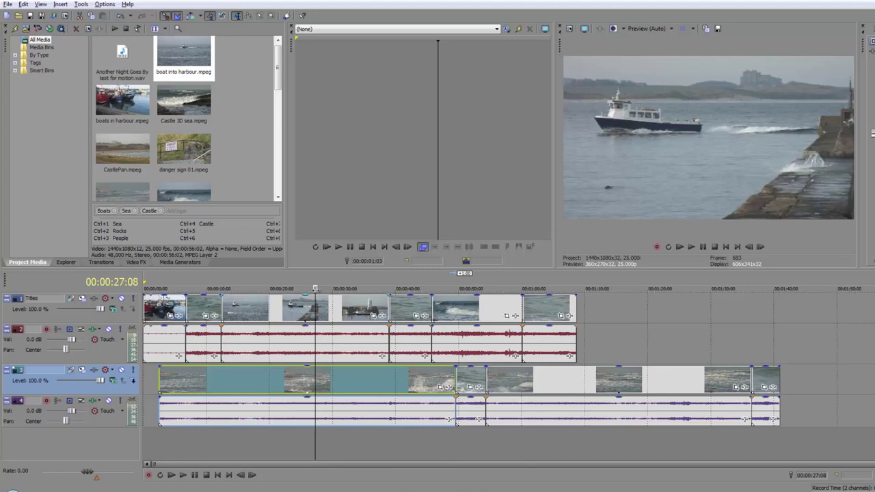
# Step: Split the long lower sea clip at two points, the first near 00:00:17:16
pyautogui.press('space')
pyautogui.click(254, 387)
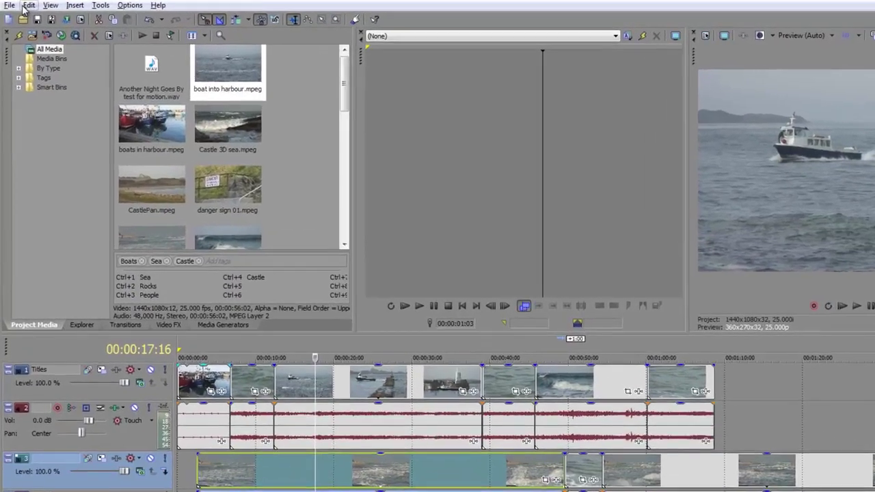
pyautogui.click(24, 4)
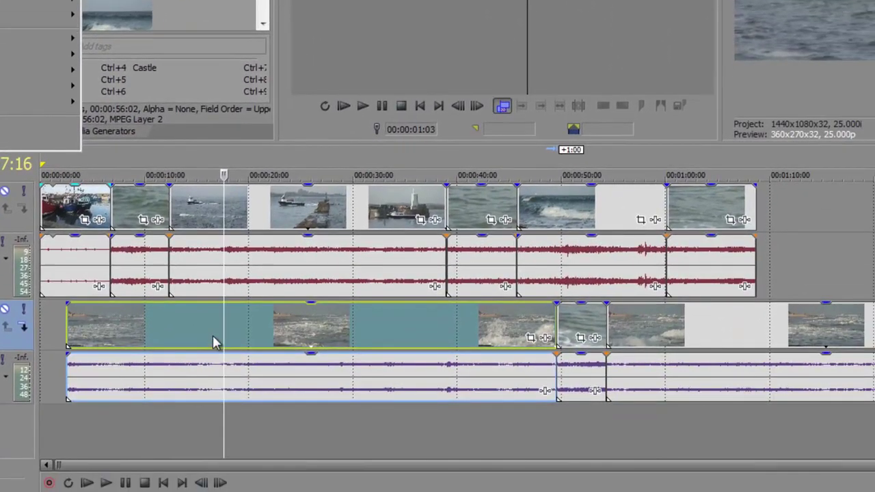
pyautogui.click(219, 326)
pyautogui.rightClick(219, 326)
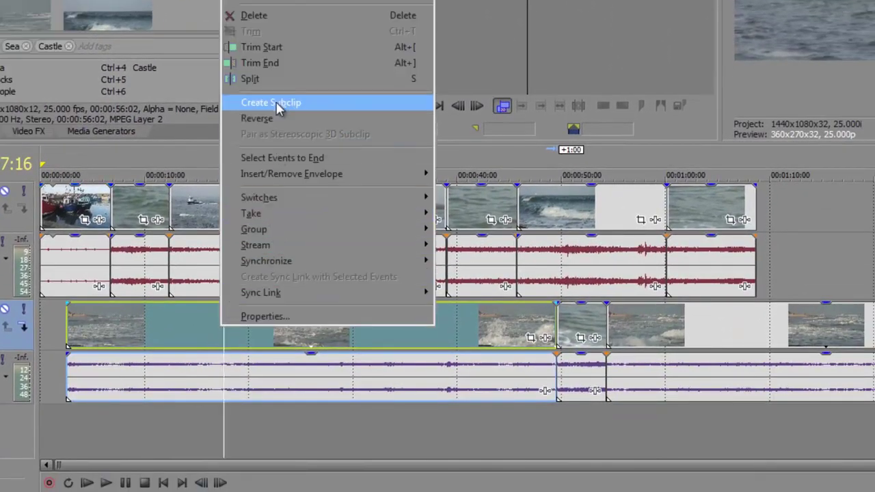
pyautogui.click(227, 347)
pyautogui.click(227, 347)
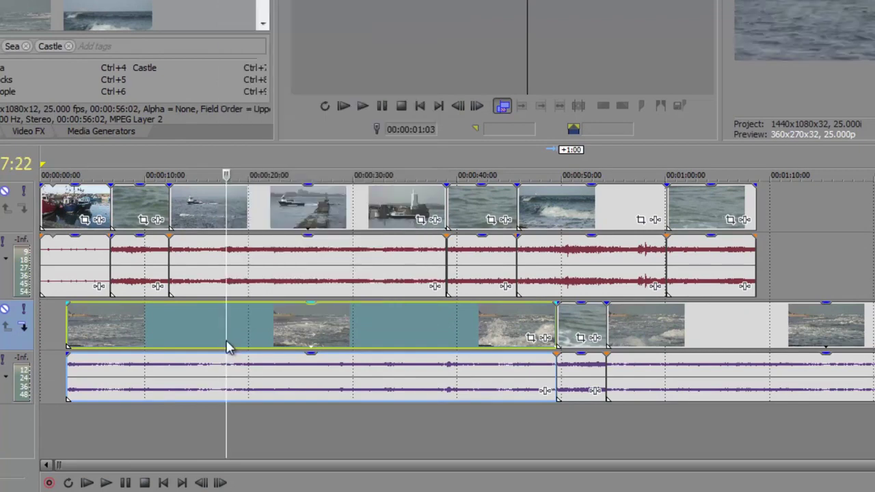
pyautogui.press('s')
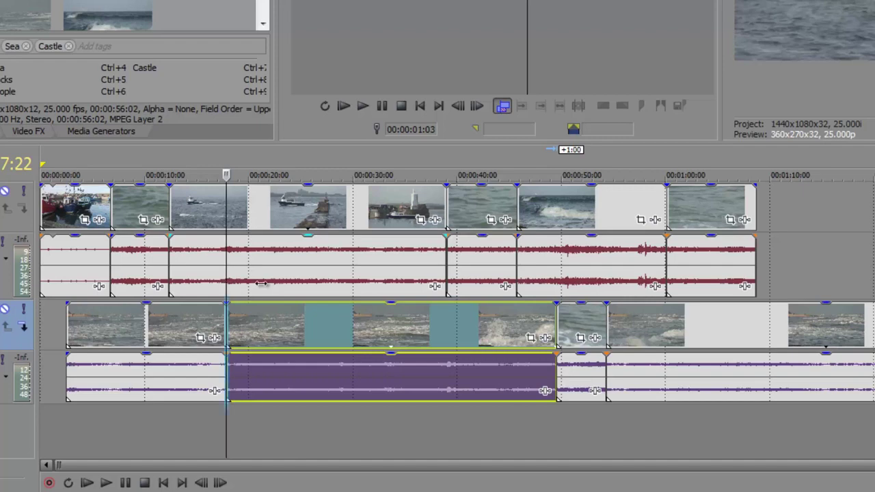
pyautogui.moveTo(263, 285); pyautogui.dragTo(297, 290)
pyautogui.press('s')
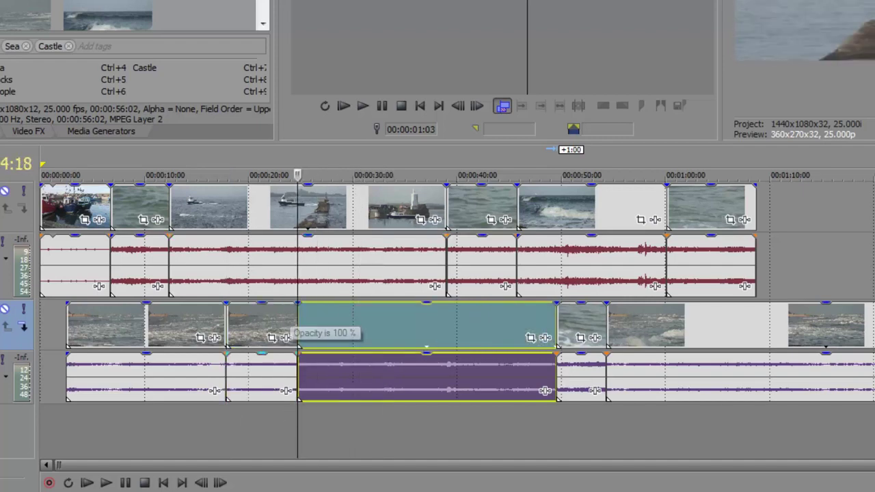
# Step: Move the middle piece after the last upper-track clip and shift the lower clips right to close the gap
pyautogui.click(254, 370)
pyautogui.moveTo(254, 370); pyautogui.dragTo(797, 205)
pyautogui.moveTo(808, 378); pyautogui.dragTo(802, 286)
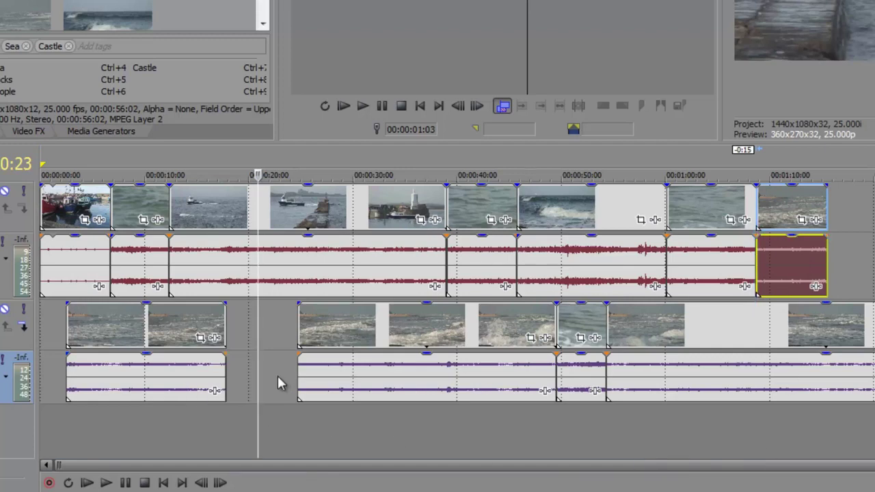
pyautogui.moveTo(183, 331); pyautogui.dragTo(254, 330)
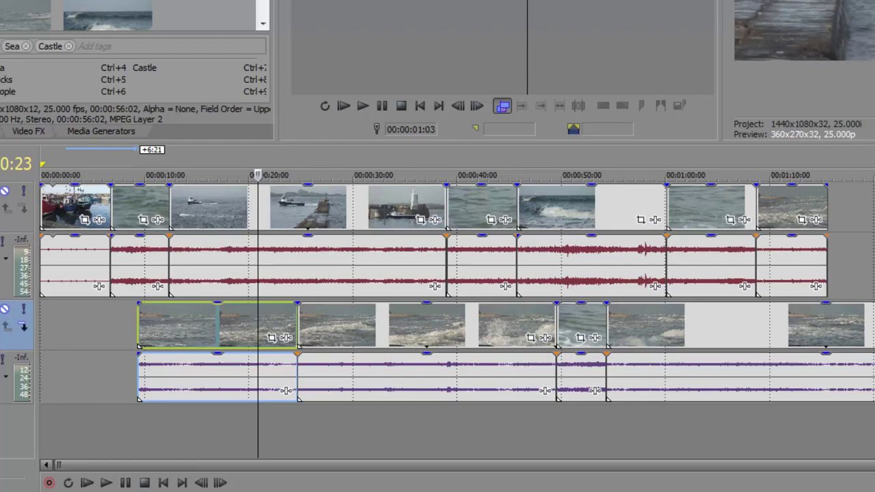
# Step: Select the last top-track clip and show the Edit > Group submenu for it
pyautogui.click(796, 217)
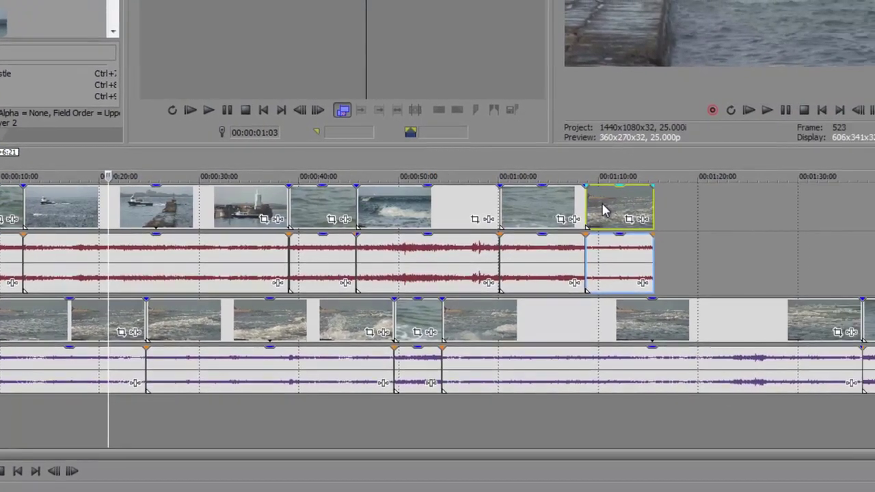
pyautogui.rightClick(773, 205)
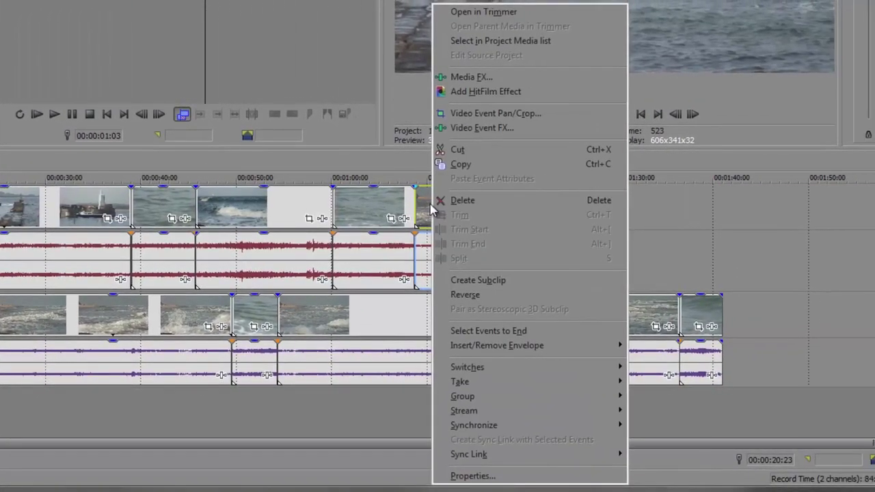
pyautogui.moveTo(481, 399)
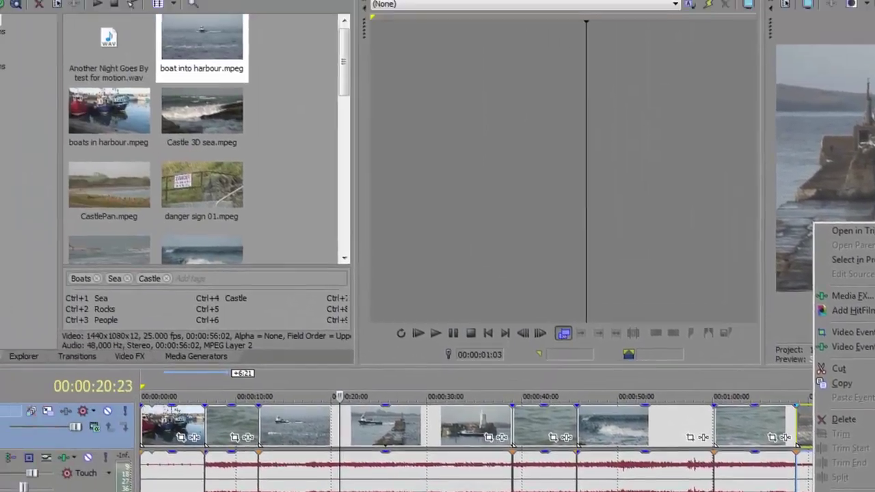
pyautogui.click(35, 10)
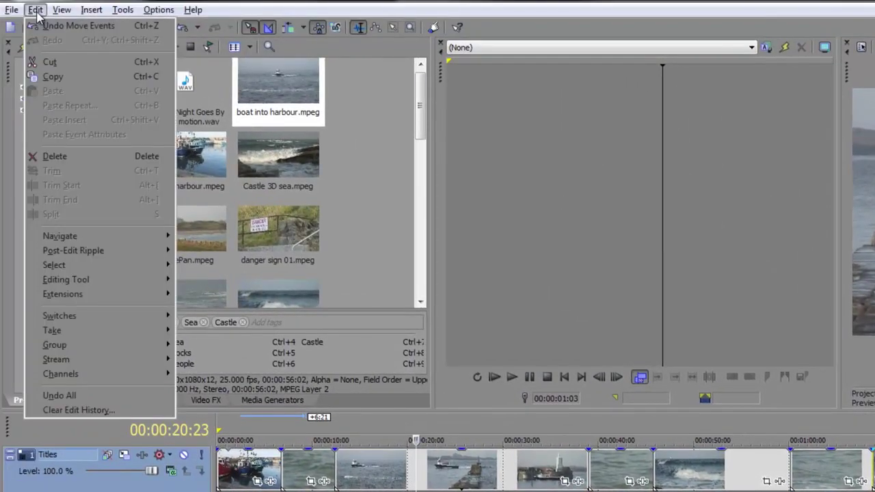
# Step: Remove the last clip from its group and slide only its video 9:07 later than the audio
pyautogui.moveTo(77, 345)
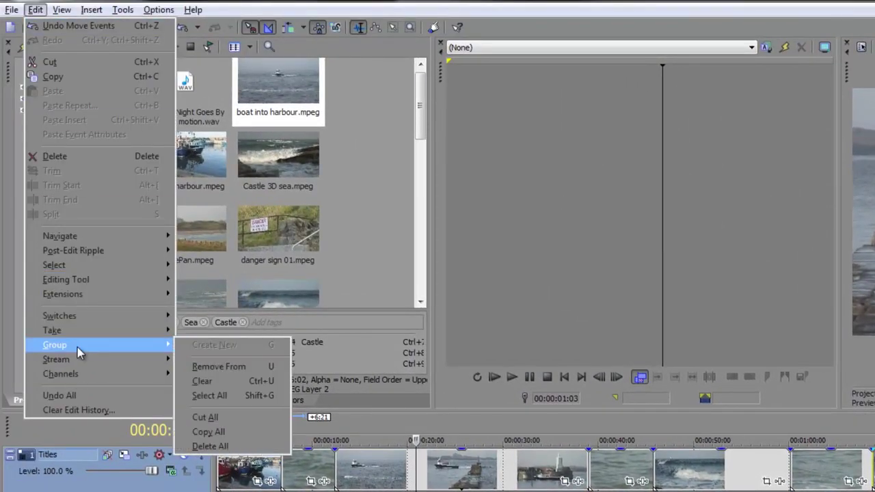
pyautogui.click(236, 370)
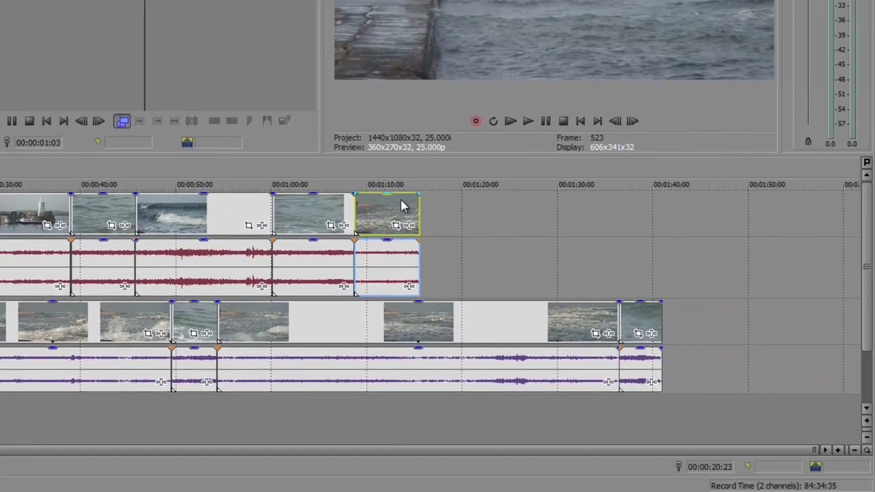
pyautogui.click(401, 205)
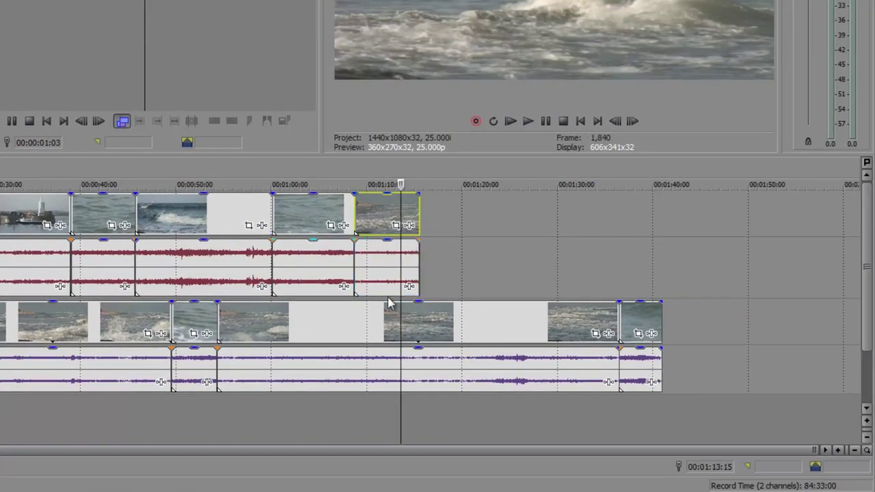
pyautogui.click(385, 254)
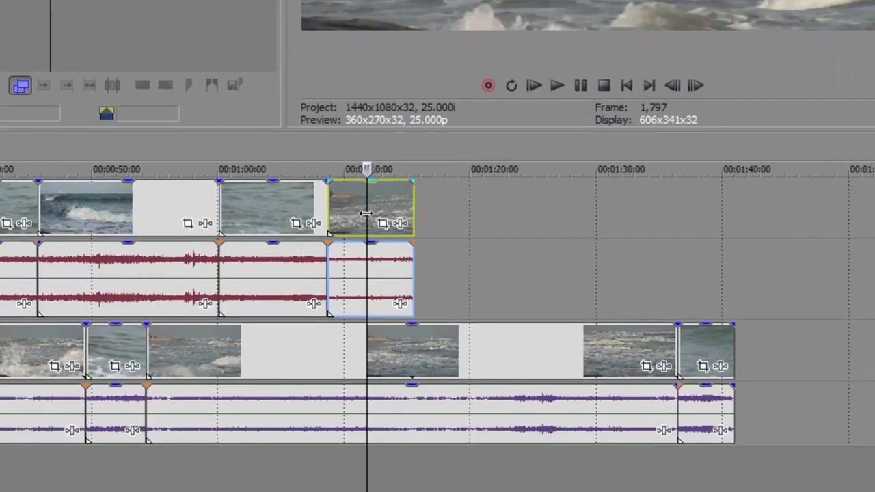
pyautogui.press('KP_6')
pyautogui.press('KP_6')
pyautogui.press('KP_6')
pyautogui.press('KP_6')
pyautogui.press('KP_6')
pyautogui.press('KP_6')
pyautogui.press('KP_6')
pyautogui.press('KP_6')
pyautogui.press('KP_4')
pyautogui.press('KP_4')
pyautogui.press('KP_4')
pyautogui.press('KP_4')
pyautogui.press('KP_4')
pyautogui.press('KP_4')
pyautogui.press('KP_4')
pyautogui.press('KP_4')
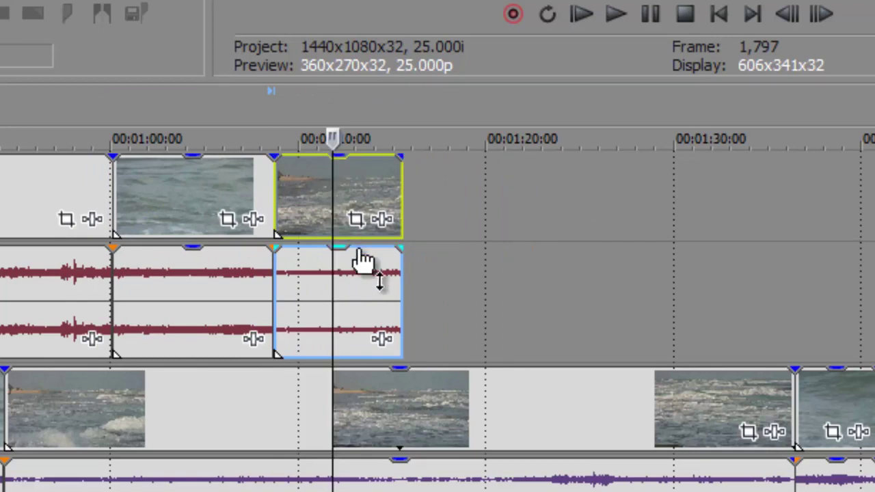
pyautogui.keyDown('ctrl'); pyautogui.click(384, 299); pyautogui.keyUp('ctrl')
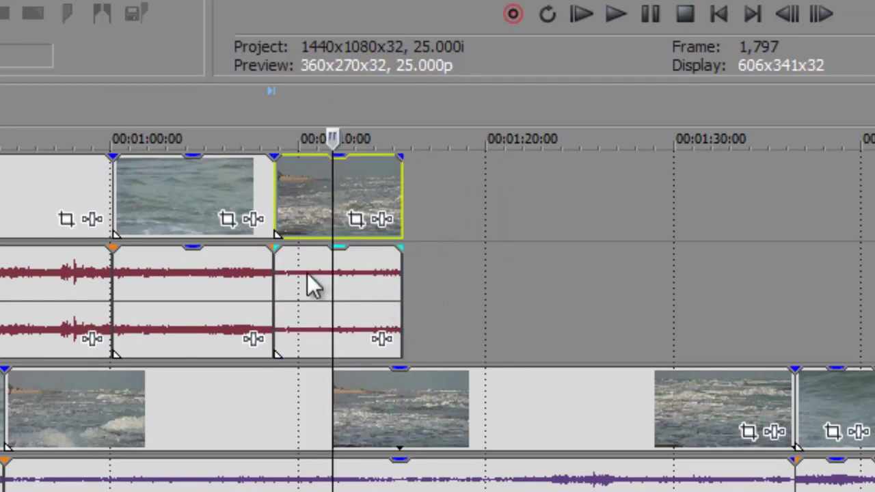
pyautogui.moveTo(371, 195); pyautogui.dragTo(546, 199)
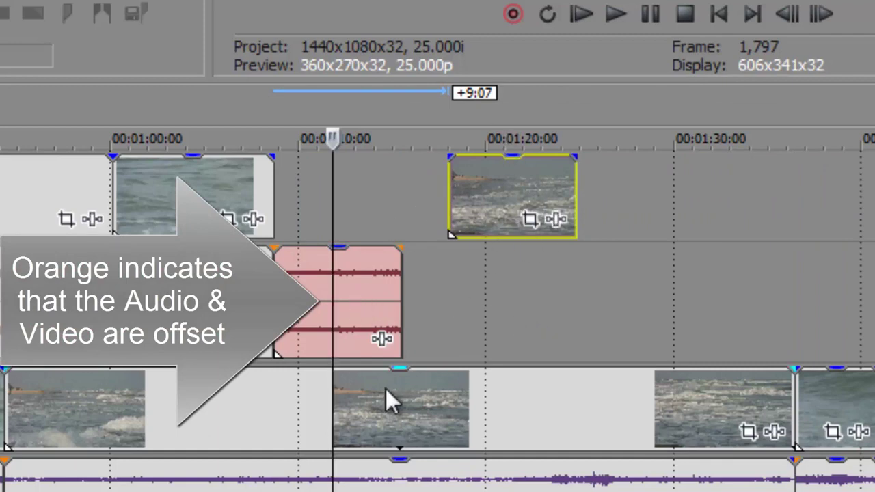
# Step: Select the offset video and audio together and group them as a new group
pyautogui.click(358, 285)
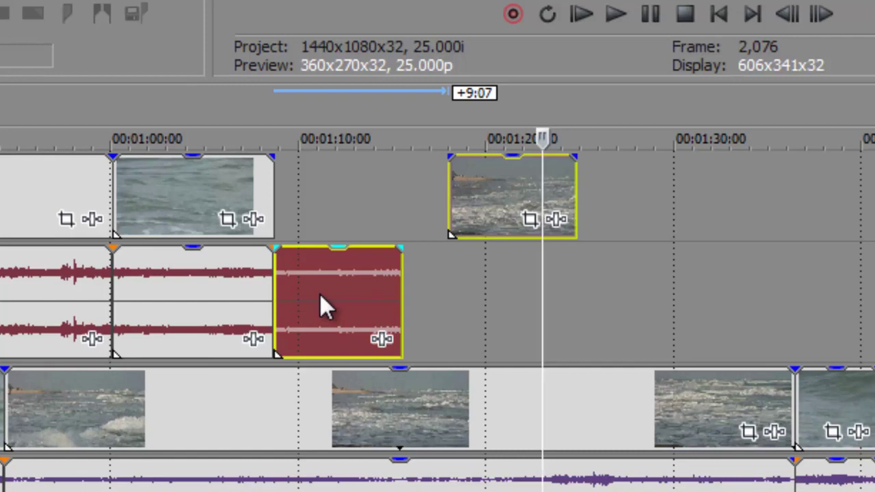
pyautogui.rightClick(320, 294)
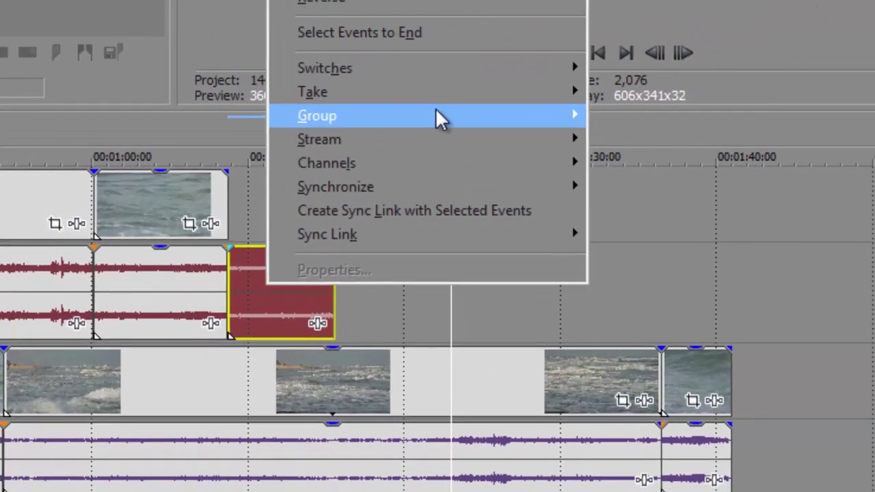
pyautogui.moveTo(526, 92)
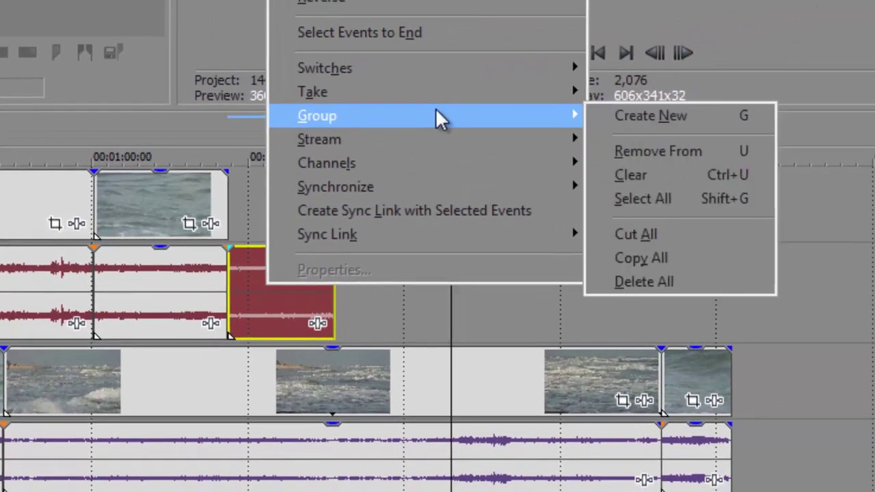
pyautogui.click(726, 121)
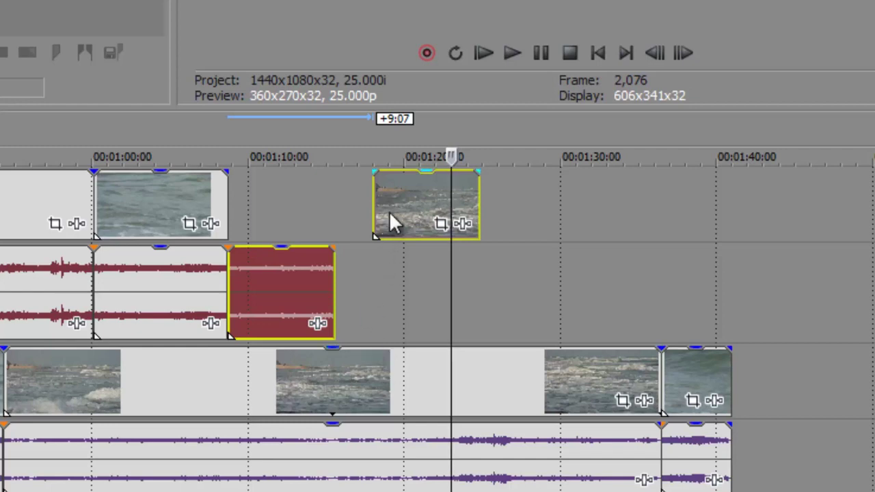
# Step: Drag the grouped pair along the track so it starts around 1:16
pyautogui.moveTo(390, 222); pyautogui.dragTo(461, 235)
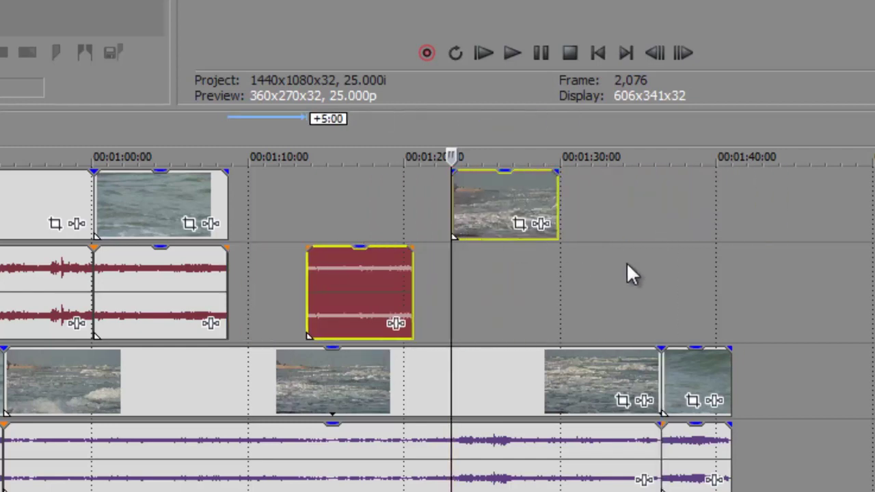
pyautogui.click(628, 270)
pyautogui.click(510, 205)
pyautogui.moveTo(535, 201); pyautogui.dragTo(351, 258)
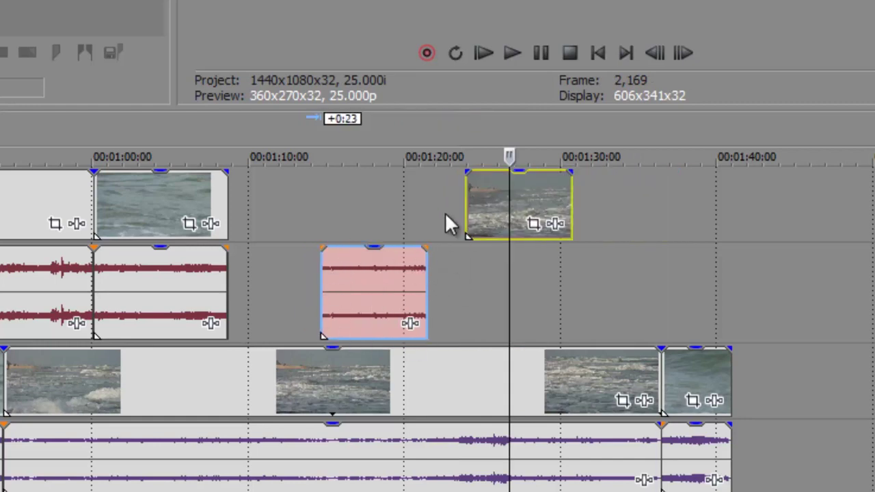
pyautogui.click(550, 194)
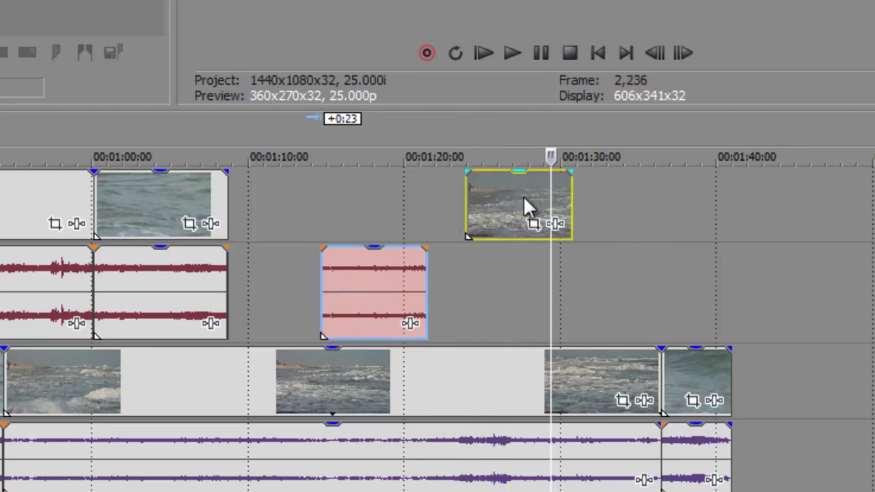
pyautogui.moveTo(523, 195)
pyautogui.mouseDown()
pyautogui.moveTo(777, 191)
pyautogui.moveTo(486, 212)
pyautogui.moveTo(562, 199)
pyautogui.moveTo(523, 196)
pyautogui.moveTo(531, 195)
pyautogui.moveTo(526, 178)
pyautogui.mouseUp()
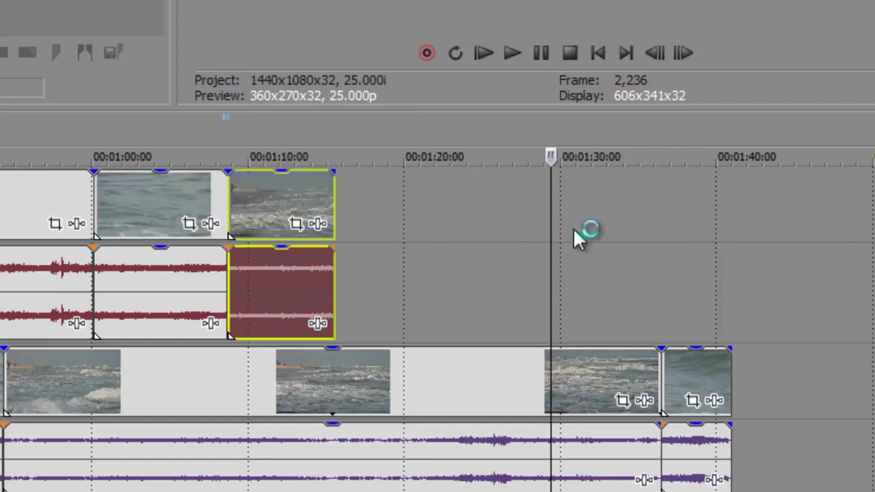
pyautogui.moveTo(294, 201); pyautogui.dragTo(401, 191)
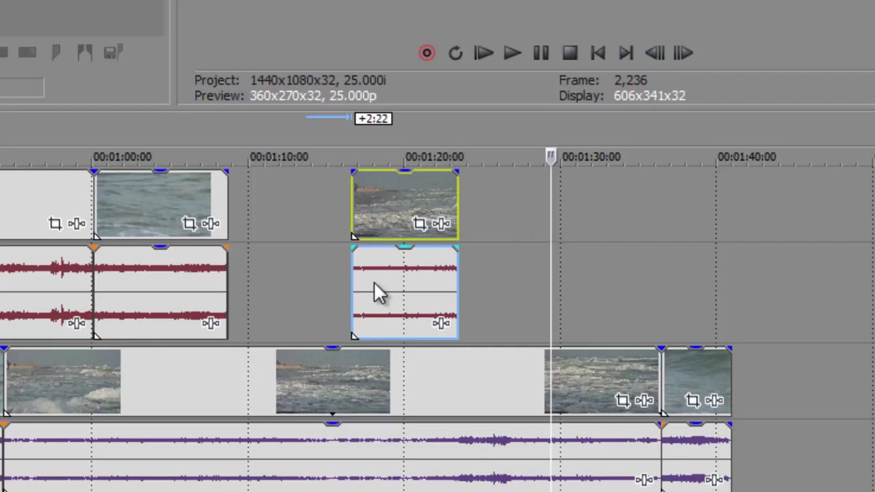
# Step: Zoom the timeline in and trim the video's start 1:18 later than its audio
pyautogui.click(422, 198)
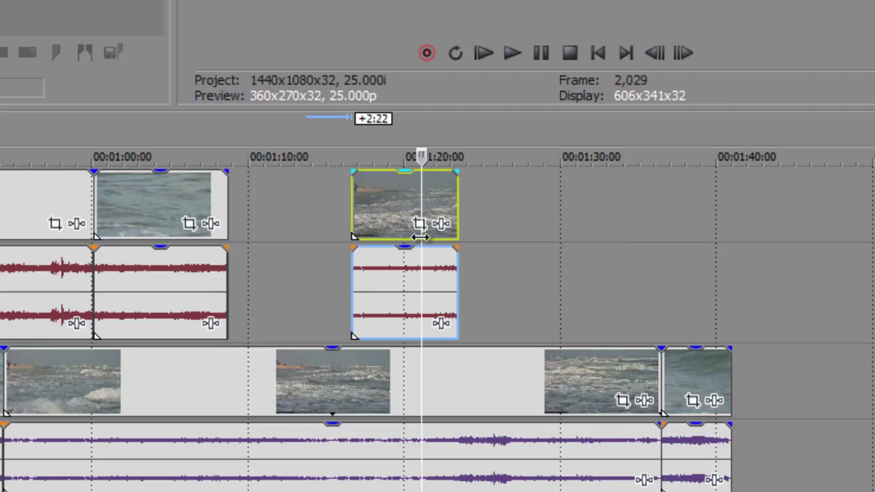
pyautogui.scroll(8, 420, 237)
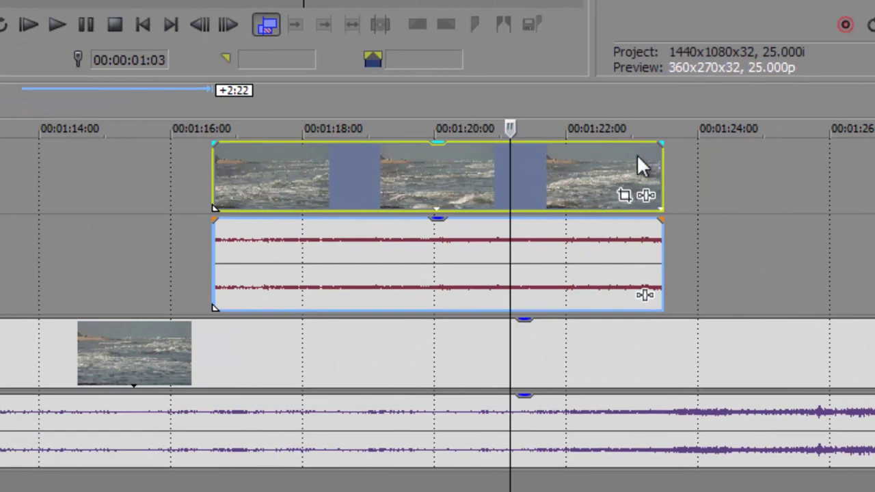
pyautogui.keyDown('shift'); pyautogui.click(546, 198); pyautogui.keyUp('shift')
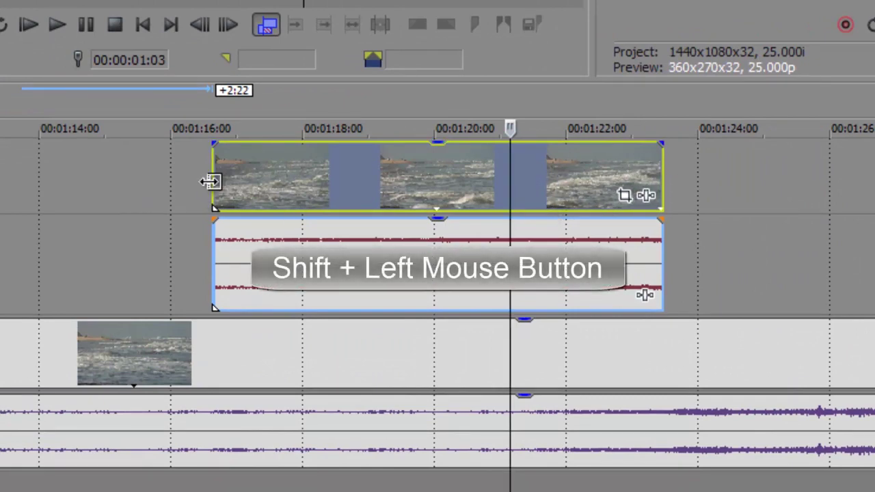
pyautogui.moveTo(213, 179); pyautogui.dragTo(325, 174)
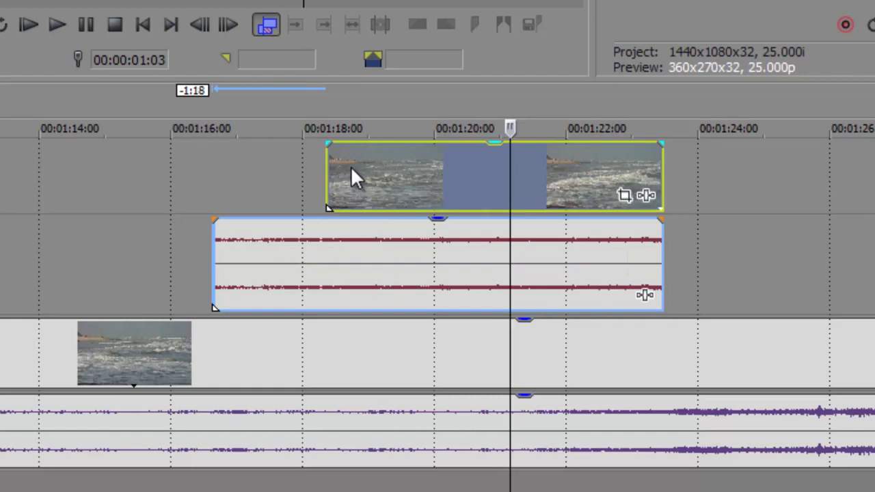
pyautogui.press('j')
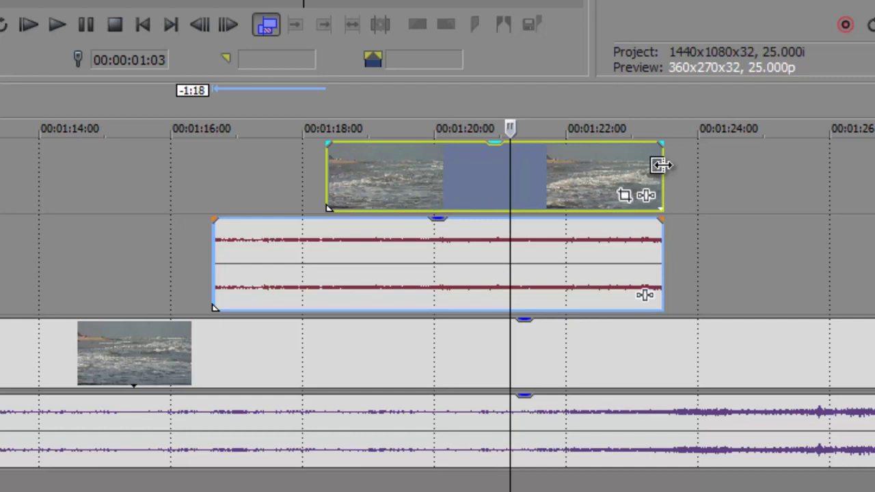
# Step: Trim the video's end to the playhead, 2:03 before the audio, and fade out the trailing audio
pyautogui.moveTo(661, 164); pyautogui.dragTo(522, 180)
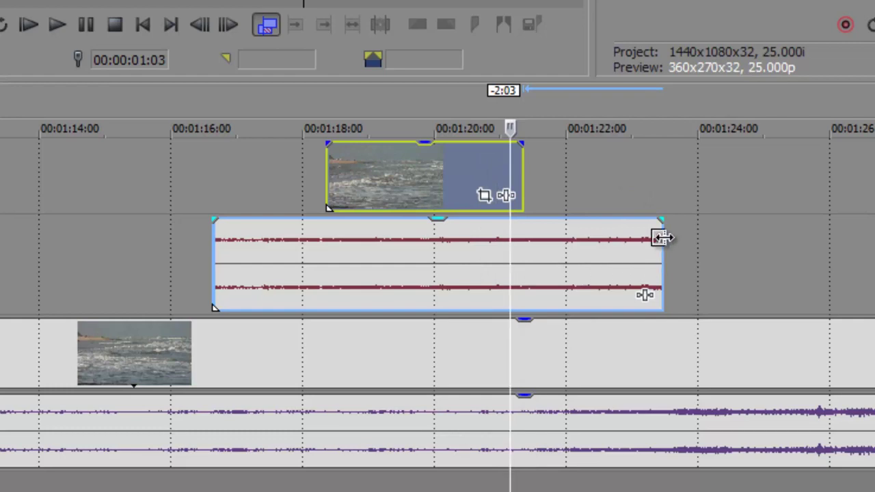
pyautogui.moveTo(662, 220); pyautogui.dragTo(578, 264)
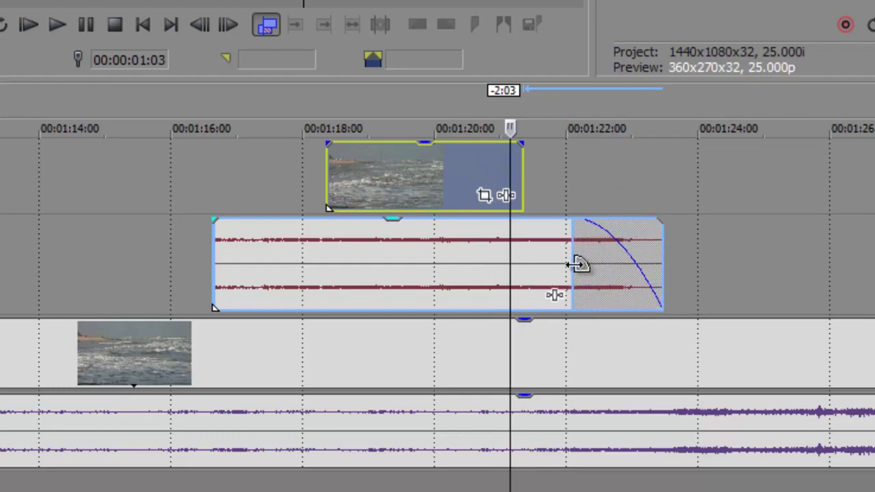